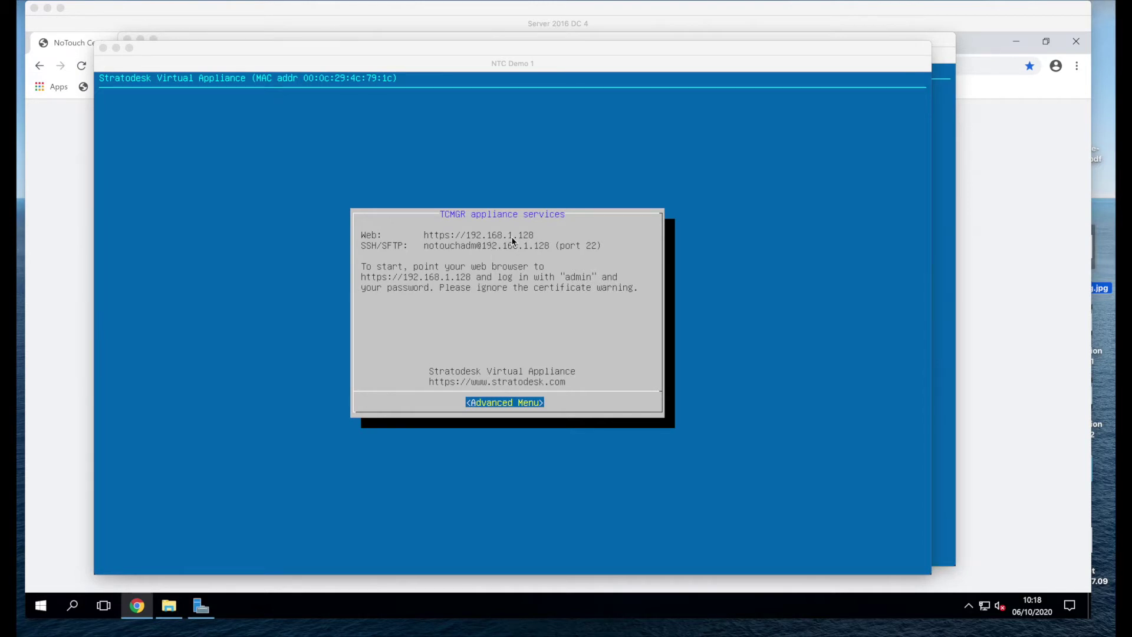
# Step: Show all open windows side by side to locate the appliance consoles
pyautogui.hotkey('ctrl', 'Up')
# Step: Check the CXT Demo 1 console's 192.168.2.128 address, then return to the Chrome login page
pyautogui.click(851, 215)
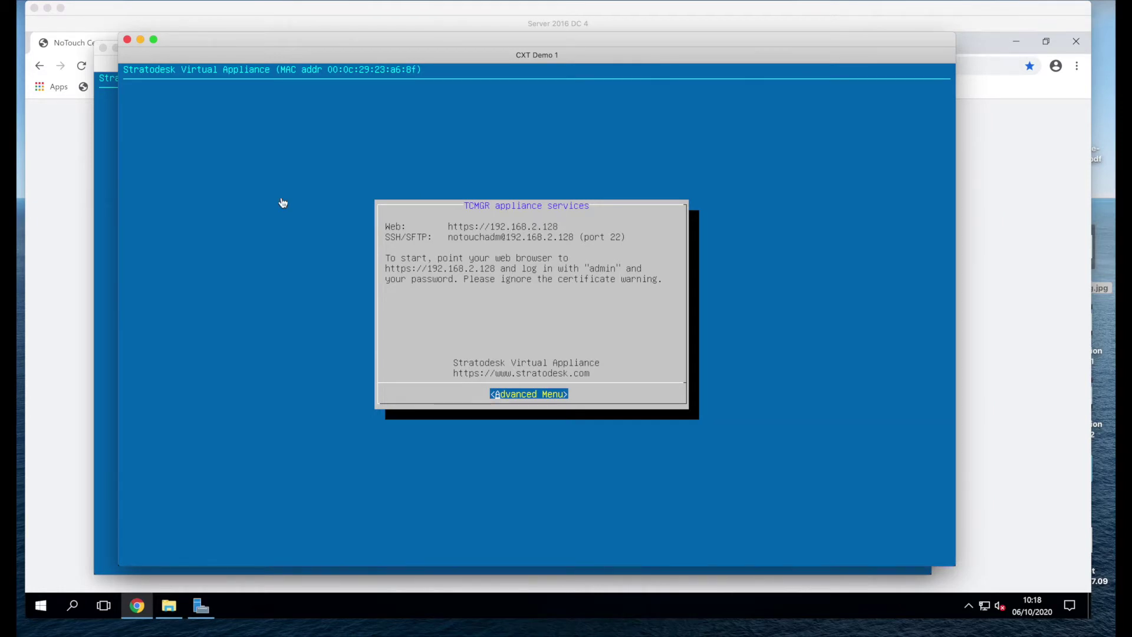
pyautogui.click(69, 203)
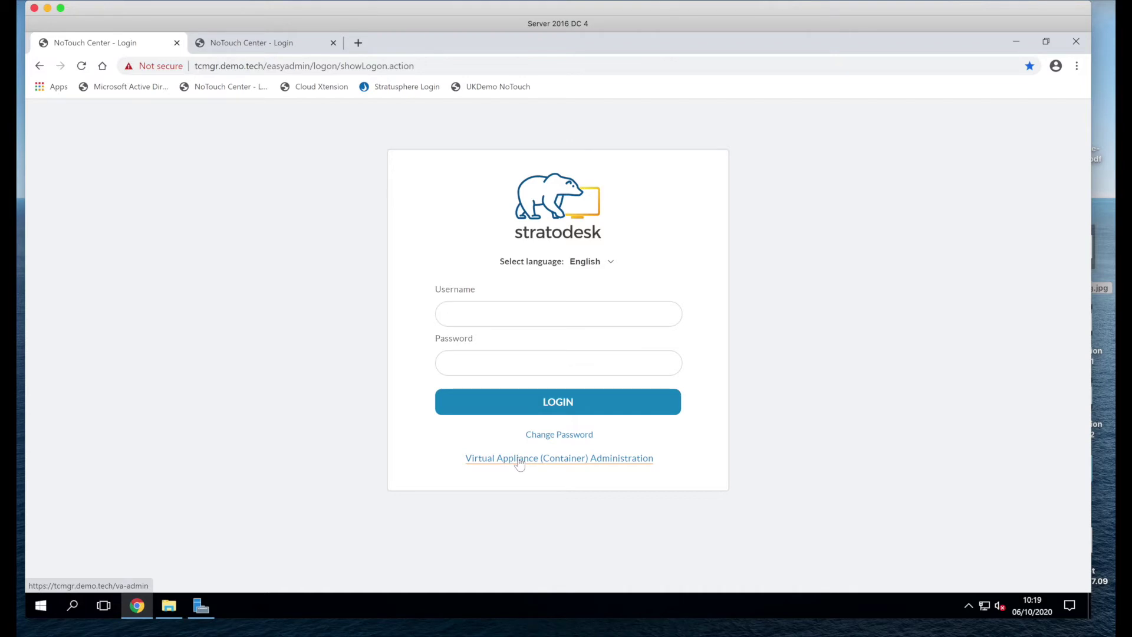
# Step: Open appliance Updates pages for tcmgr.demo.tech and 192.168.2.128, then a NoTouch Center sign-in tab
pyautogui.click(519, 460)
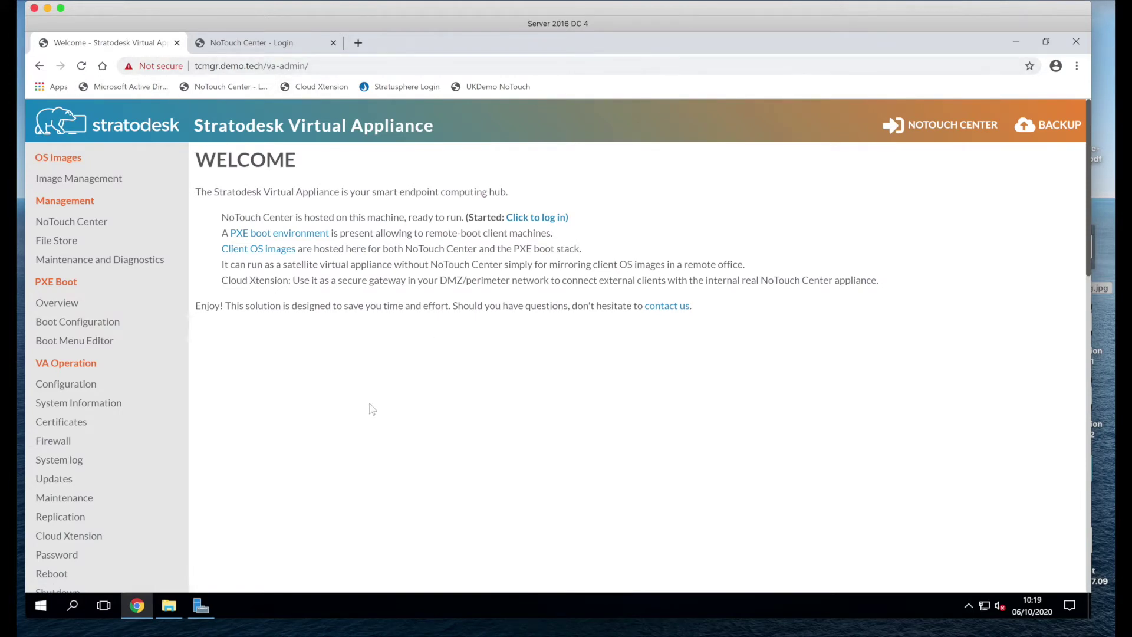
pyautogui.click(67, 482)
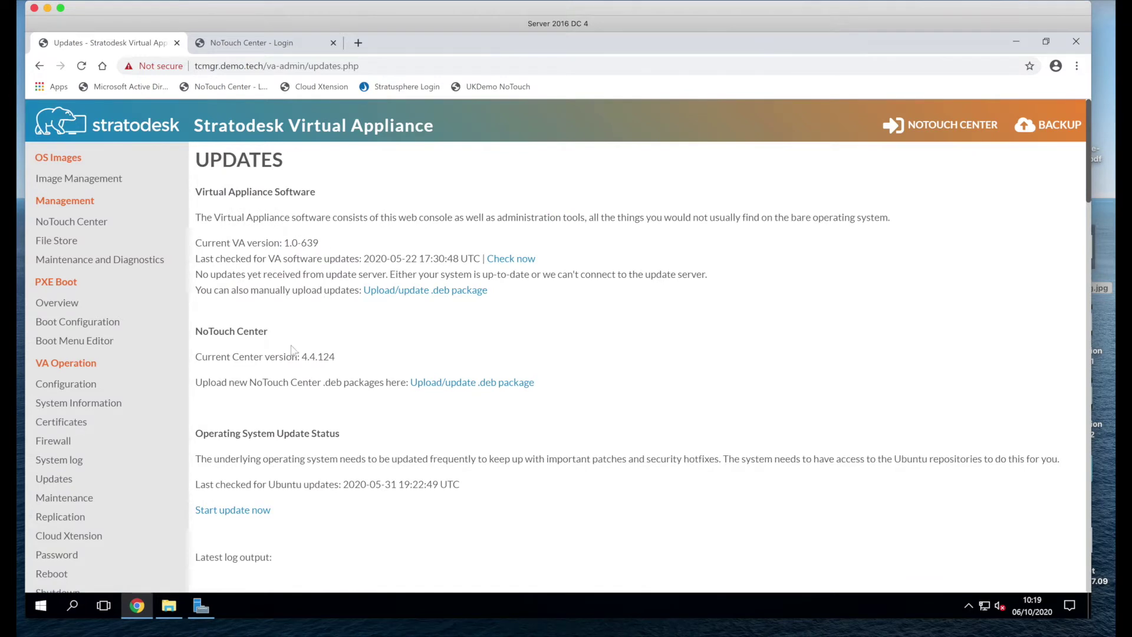
pyautogui.click(252, 45)
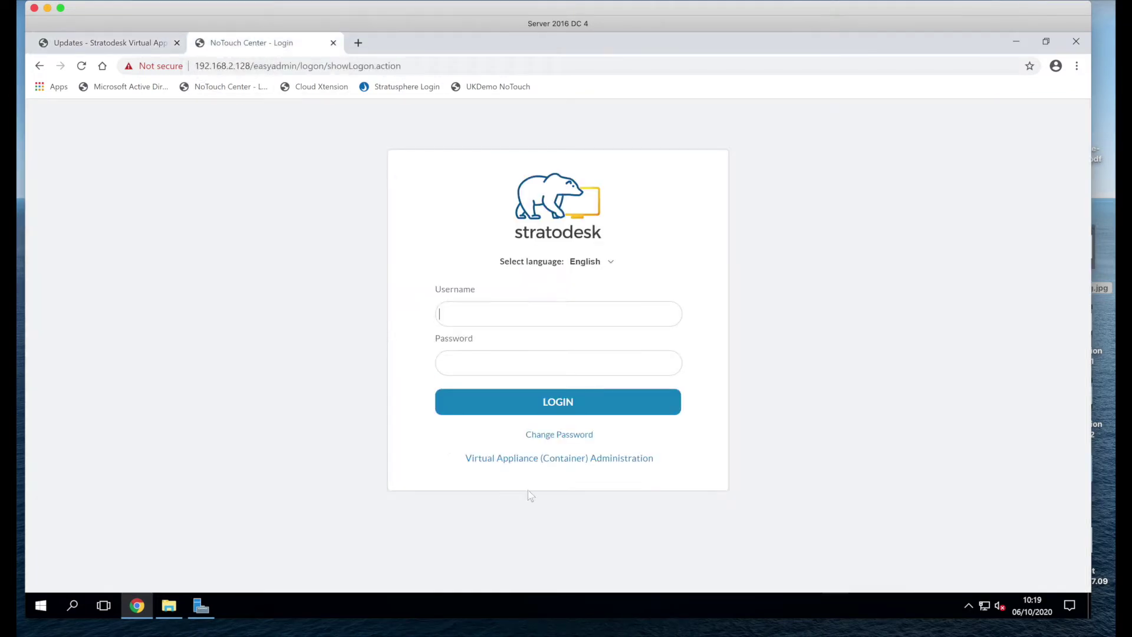
pyautogui.click(552, 459)
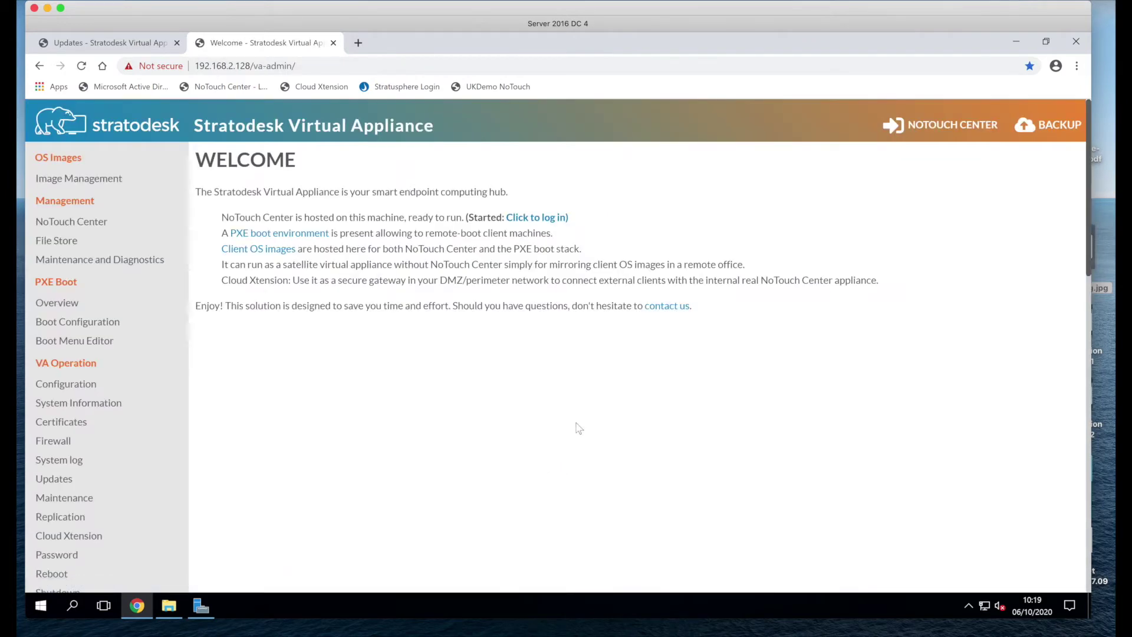
pyautogui.click(64, 479)
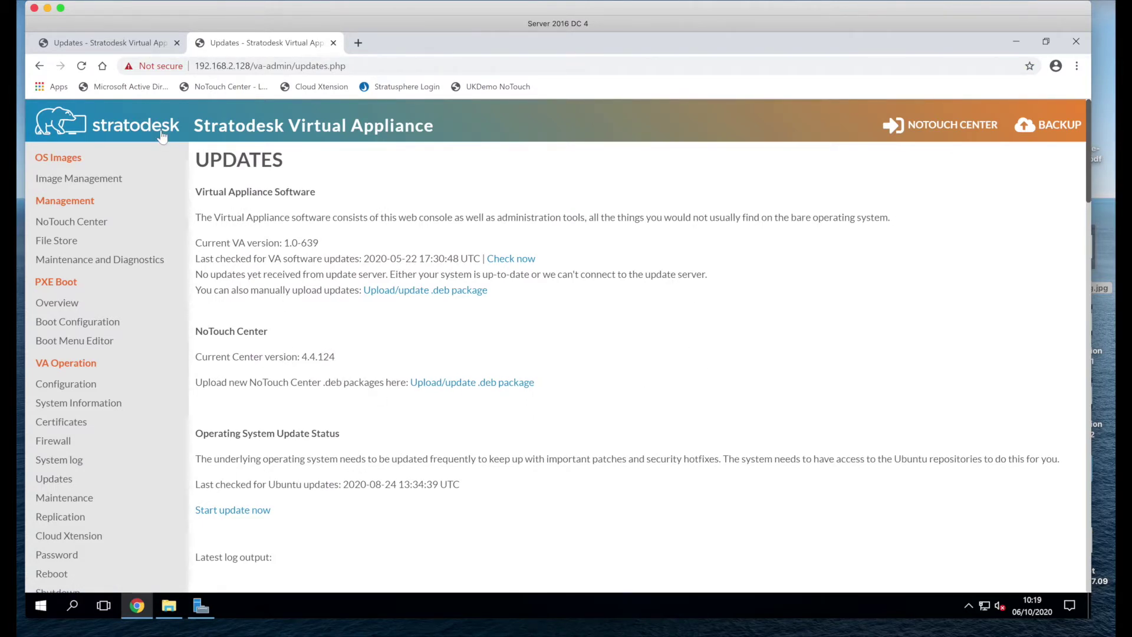
pyautogui.click(147, 49)
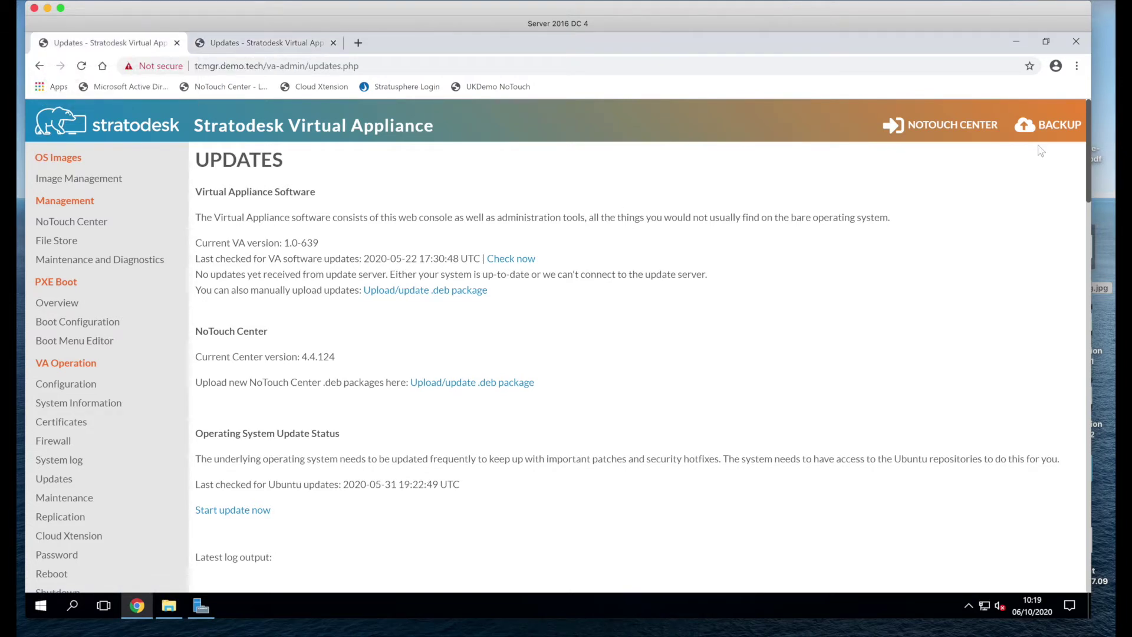
pyautogui.click(918, 129)
# Step: Log into NoTouch Center as admin with the account password
pyautogui.write('a')
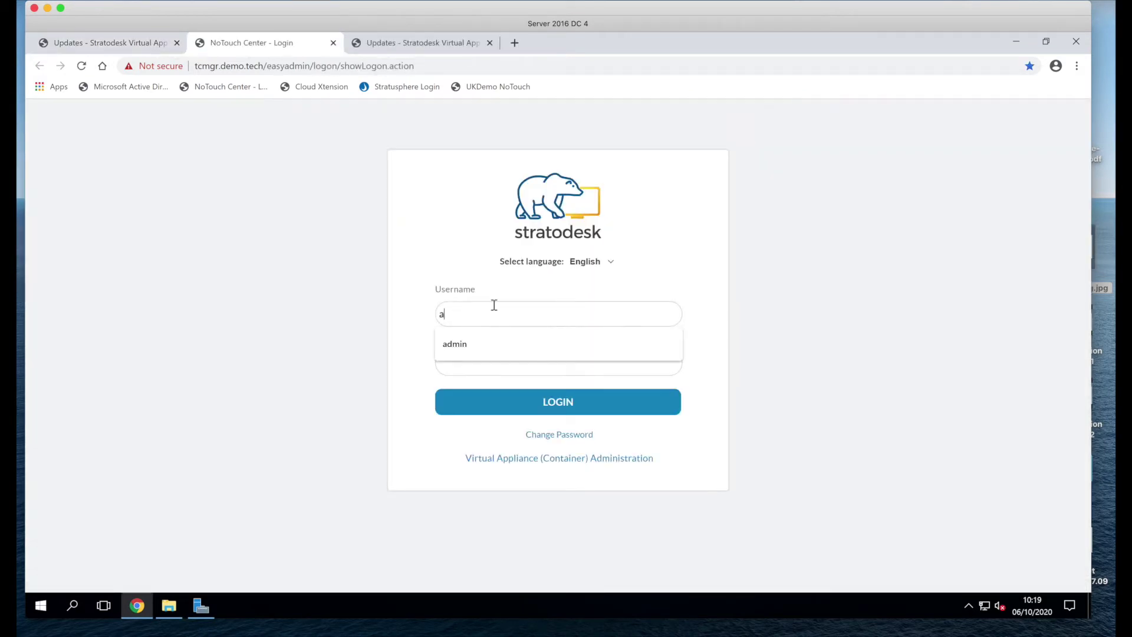
pyautogui.write('dmin')
pyautogui.press('Tab')
pyautogui.write('•')
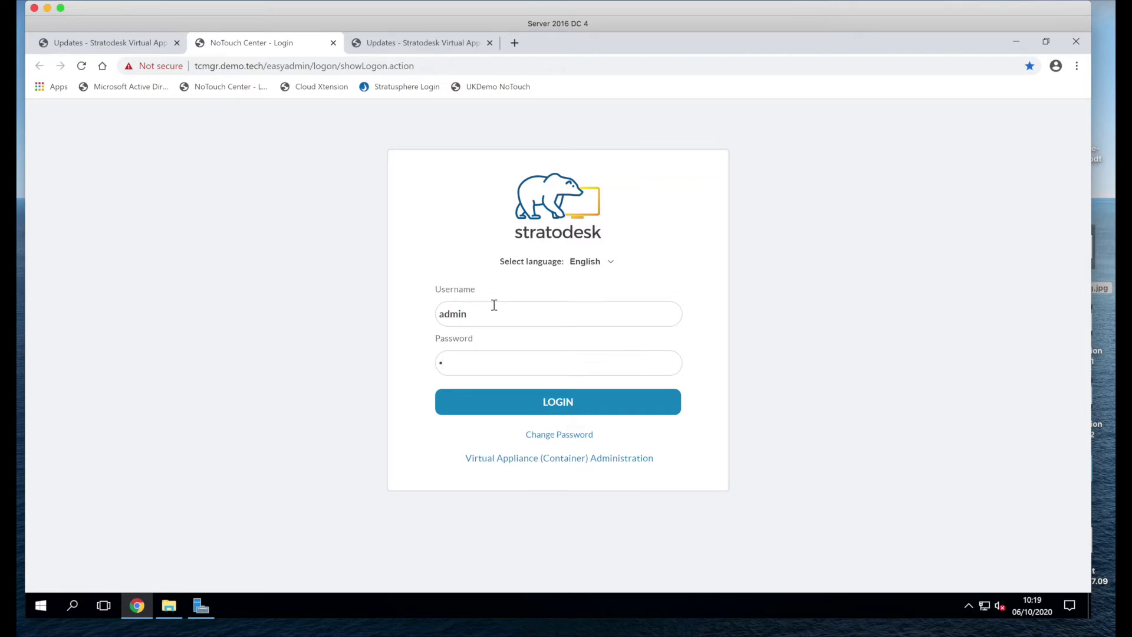
pyautogui.write('••••••••••')
pyautogui.press('Return')
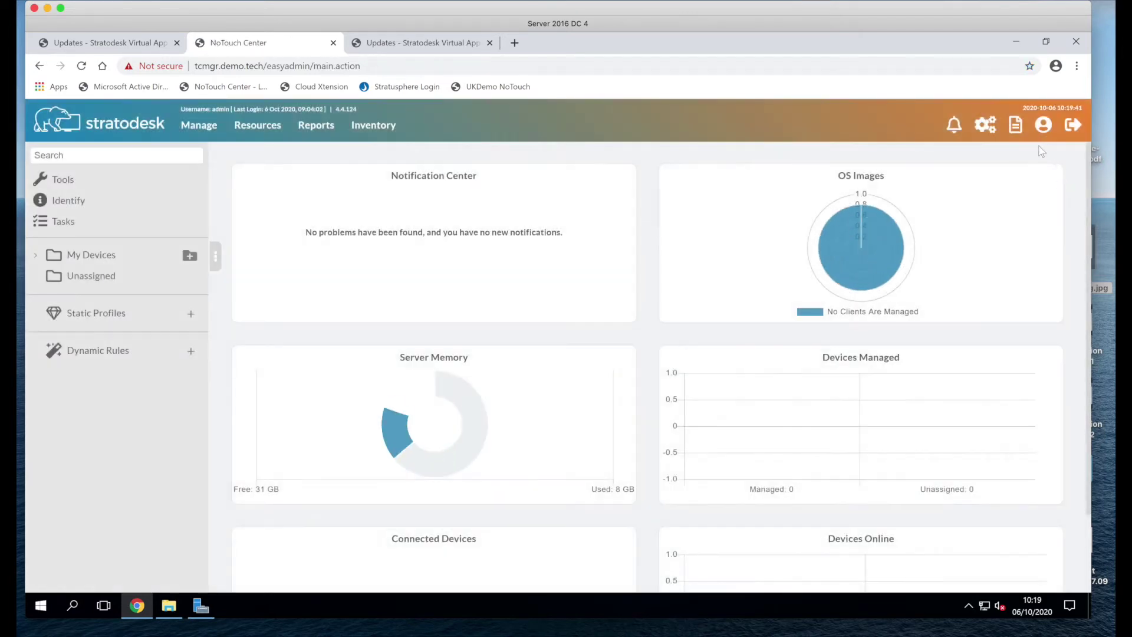
# Step: In Configuration, enter gateway address 192.168.2.128, copy the SSH public key, and save
pyautogui.click(983, 131)
pyautogui.scroll(-3, 655, 368)
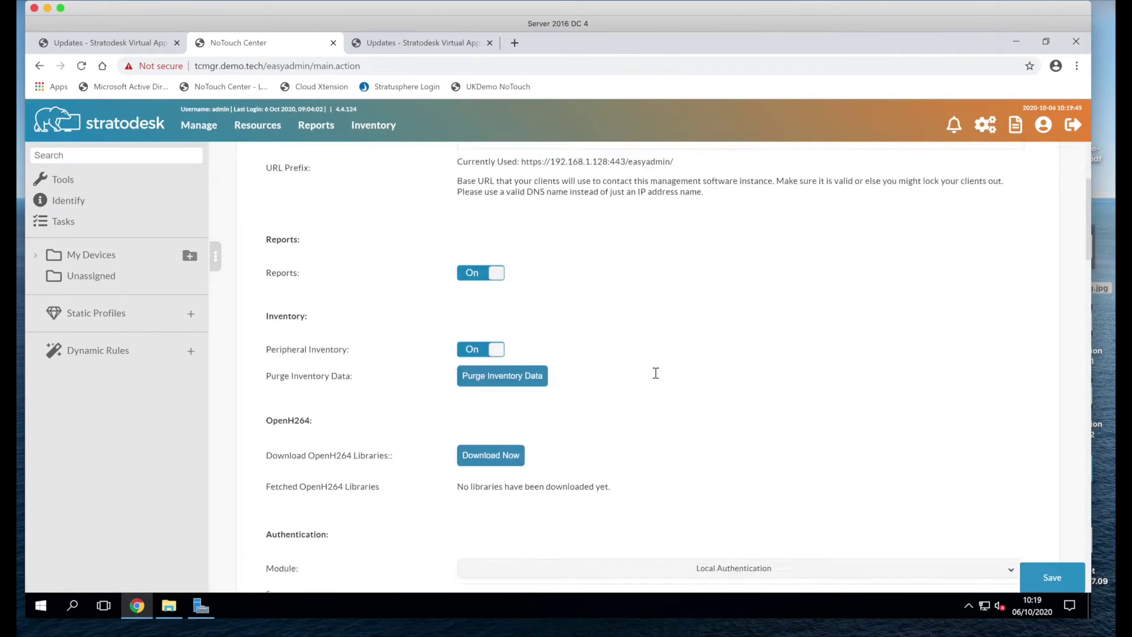
pyautogui.scroll(-15, 656, 373)
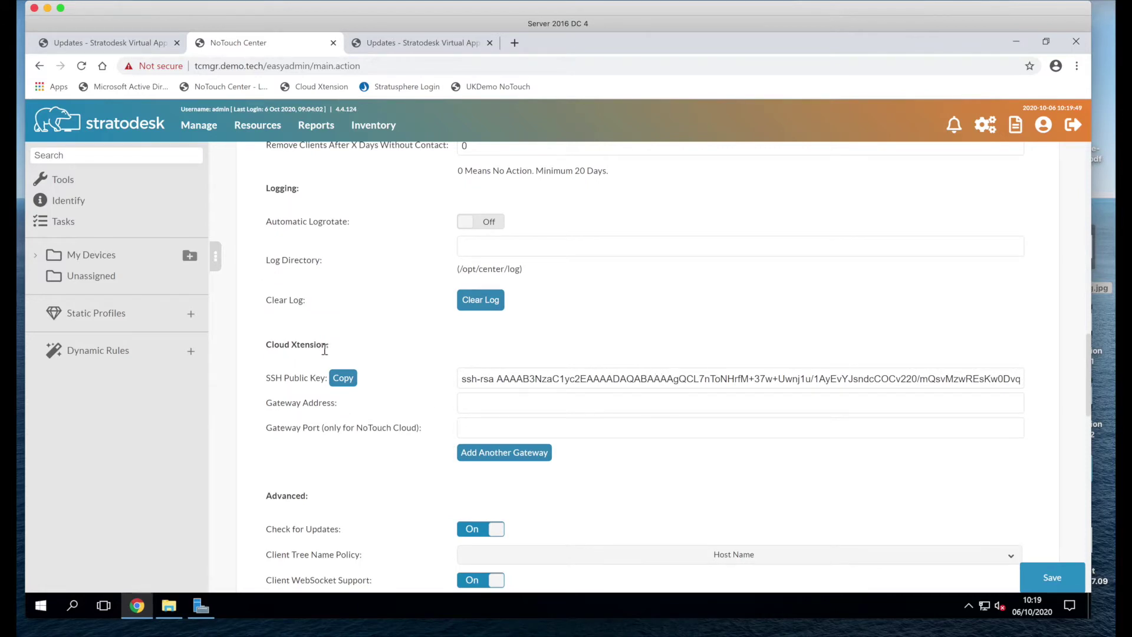
pyautogui.click(506, 405)
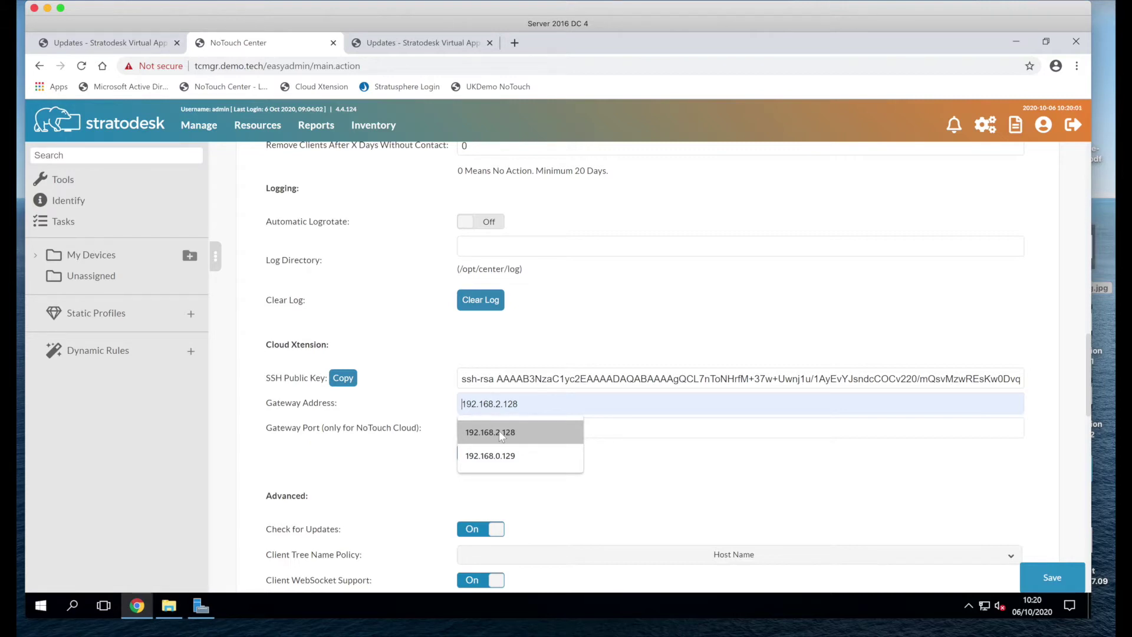
pyautogui.click(499, 432)
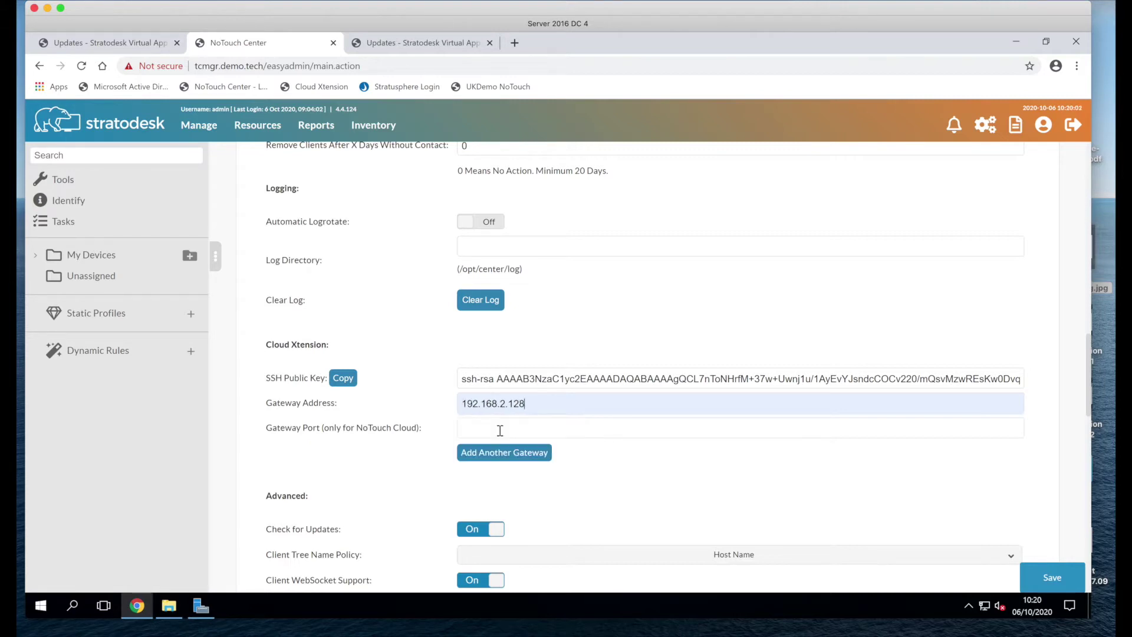
pyautogui.click(334, 382)
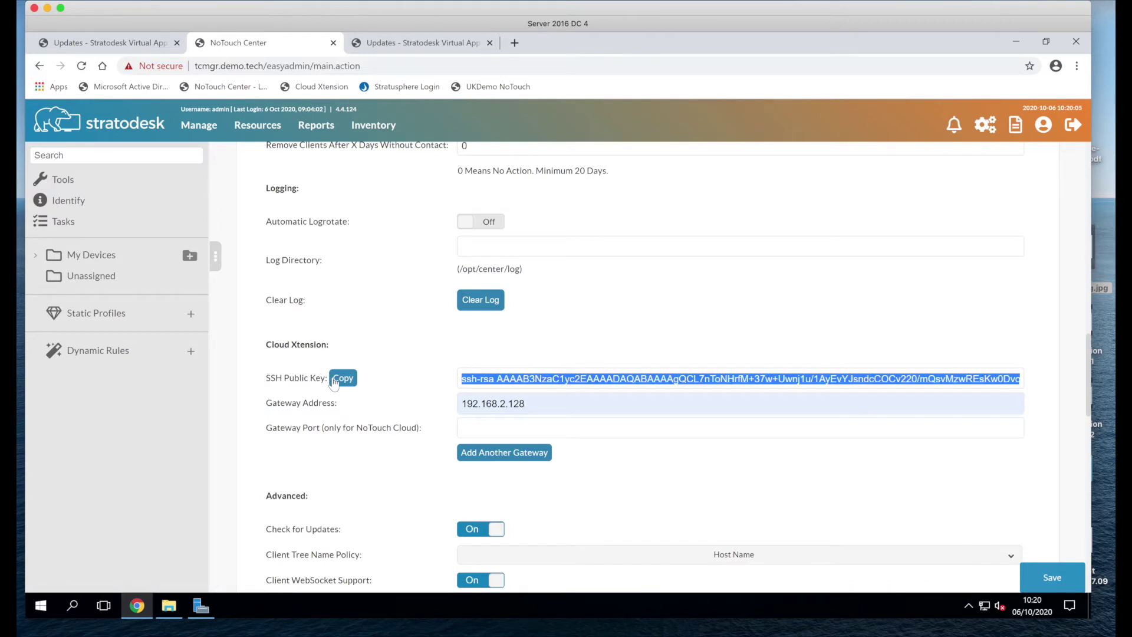
pyautogui.click(1052, 577)
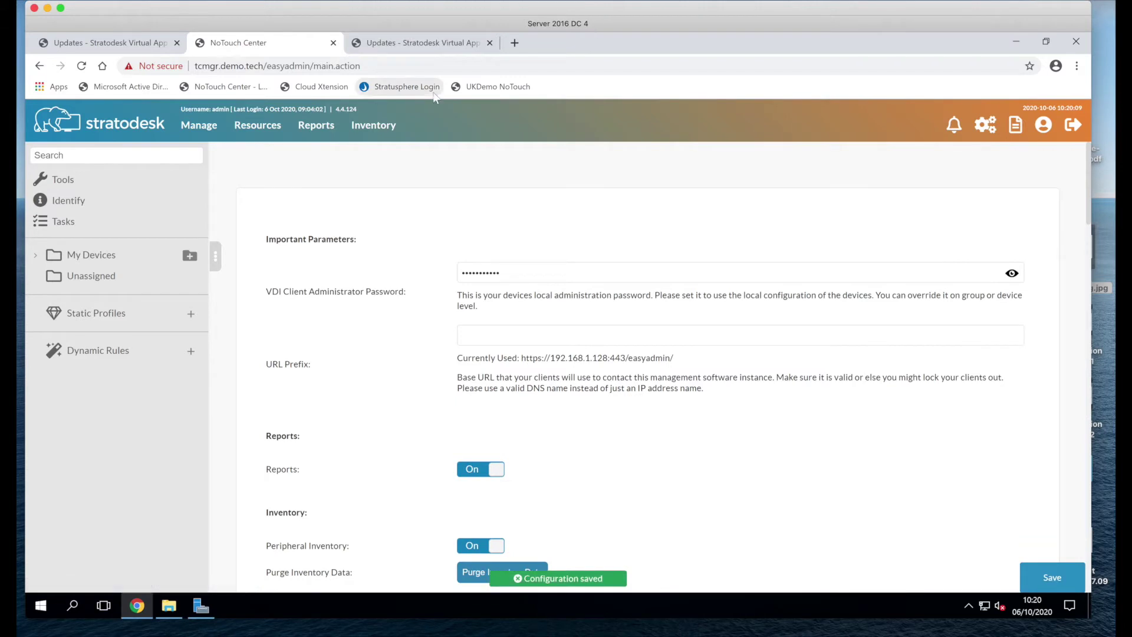
# Step: Set Cloud Xtension Mode to On on the 192.168.2.128 appliance and save
pyautogui.click(428, 47)
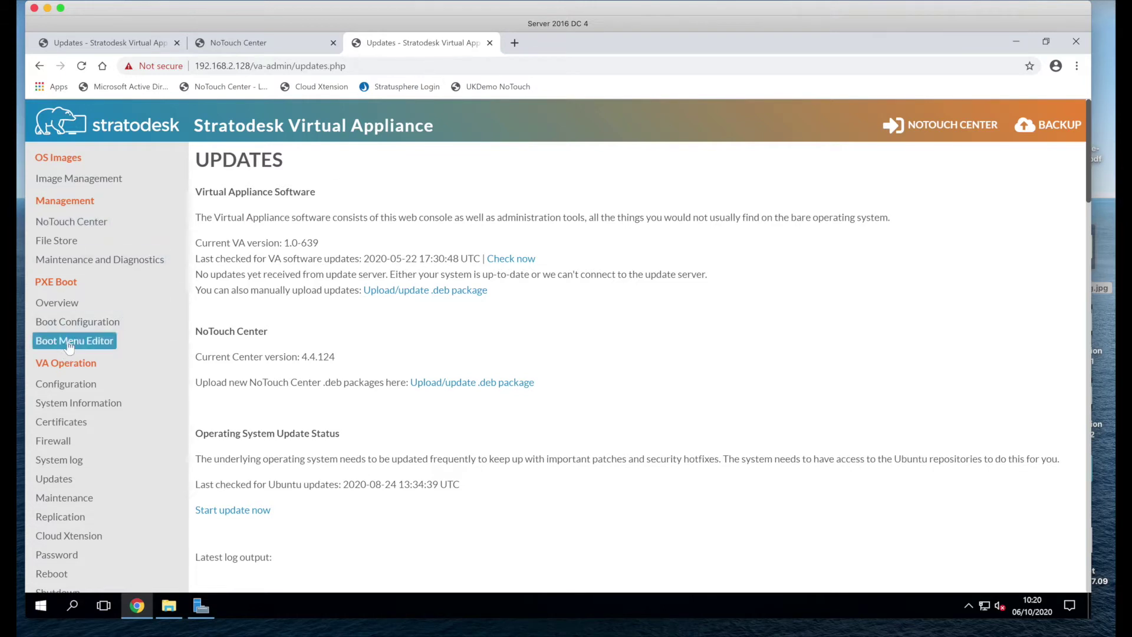
pyautogui.click(68, 537)
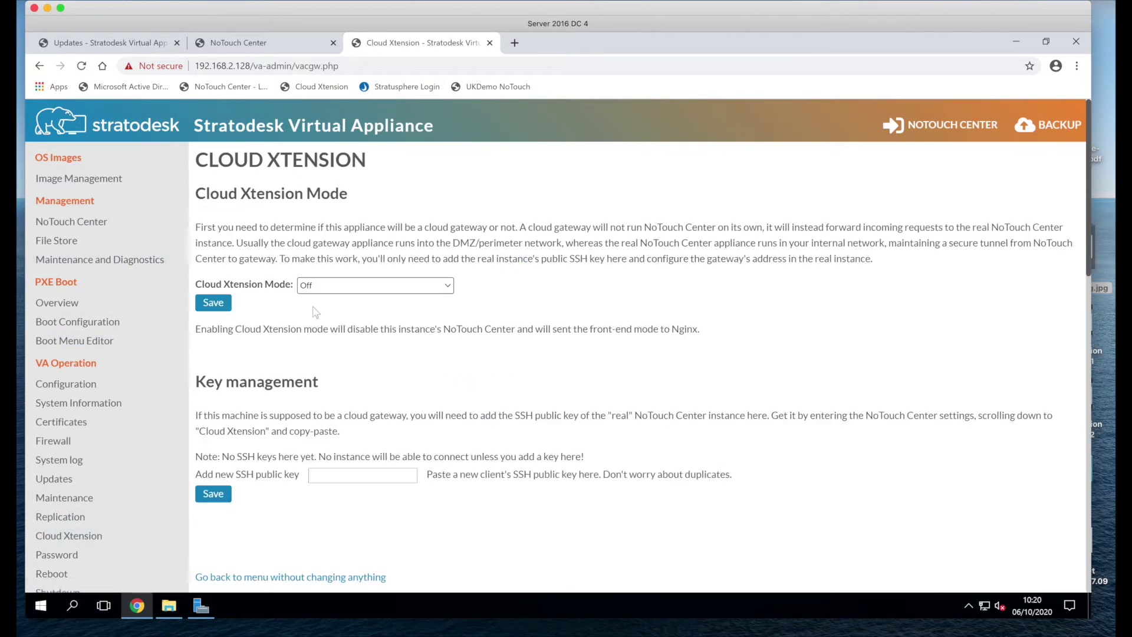
pyautogui.click(319, 288)
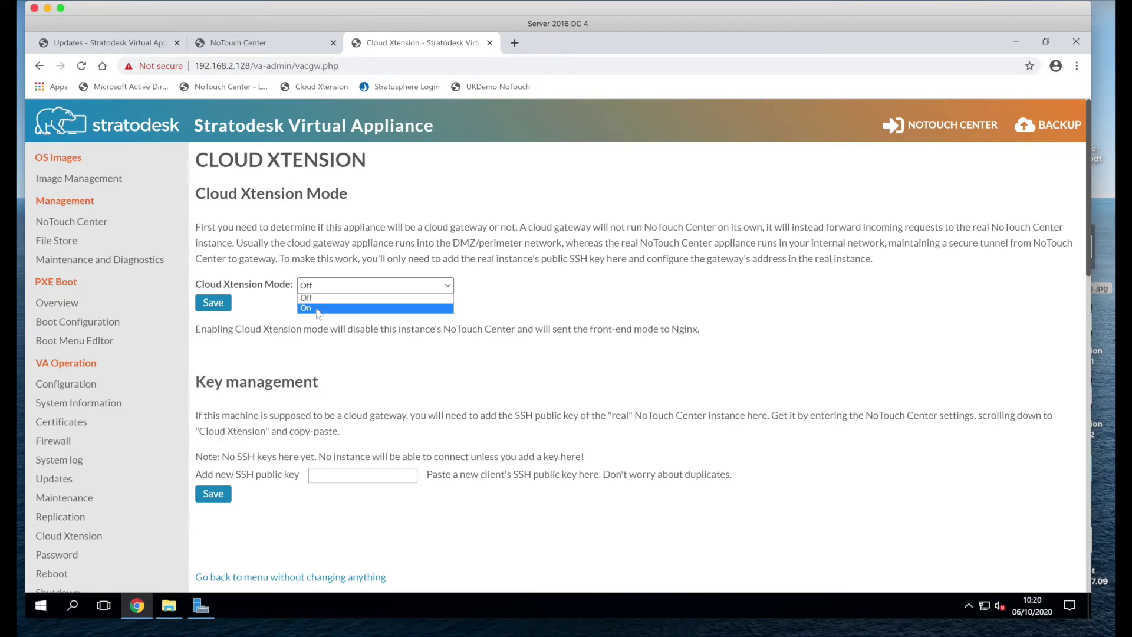
pyautogui.click(317, 308)
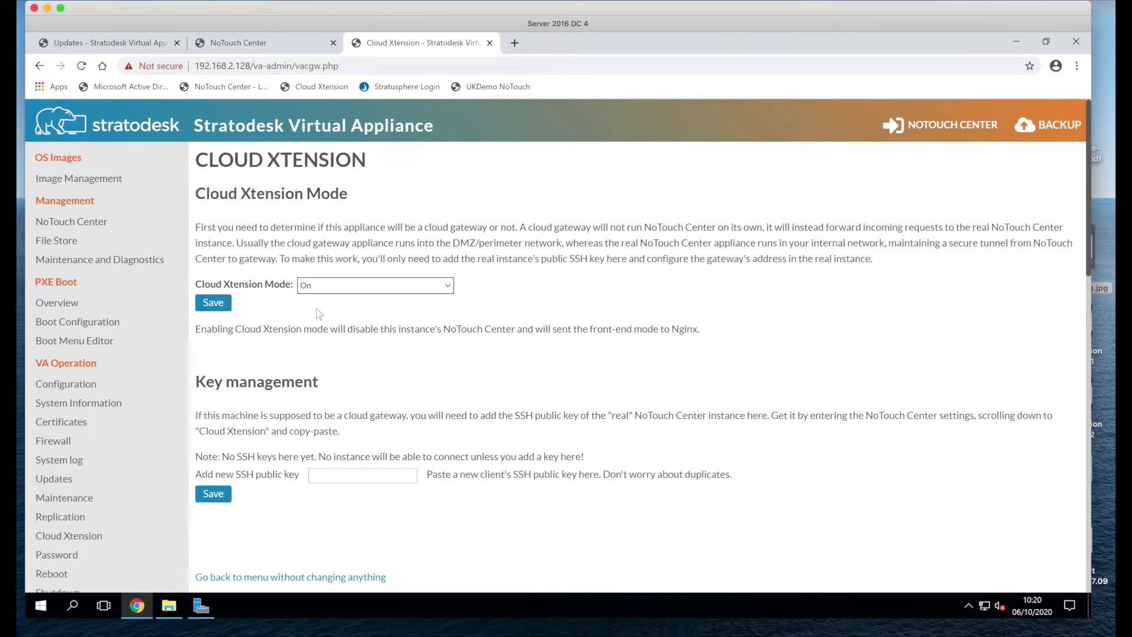
pyautogui.click(222, 306)
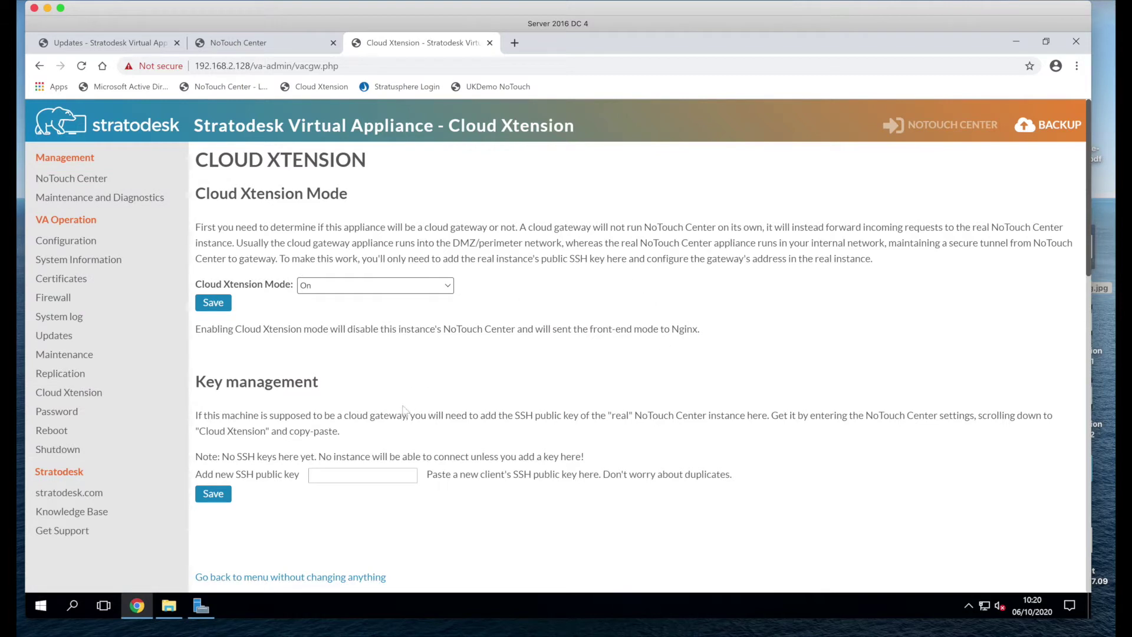
# Step: Paste NoTouch Center's SSH public key as a new key and save it
pyautogui.click(348, 473)
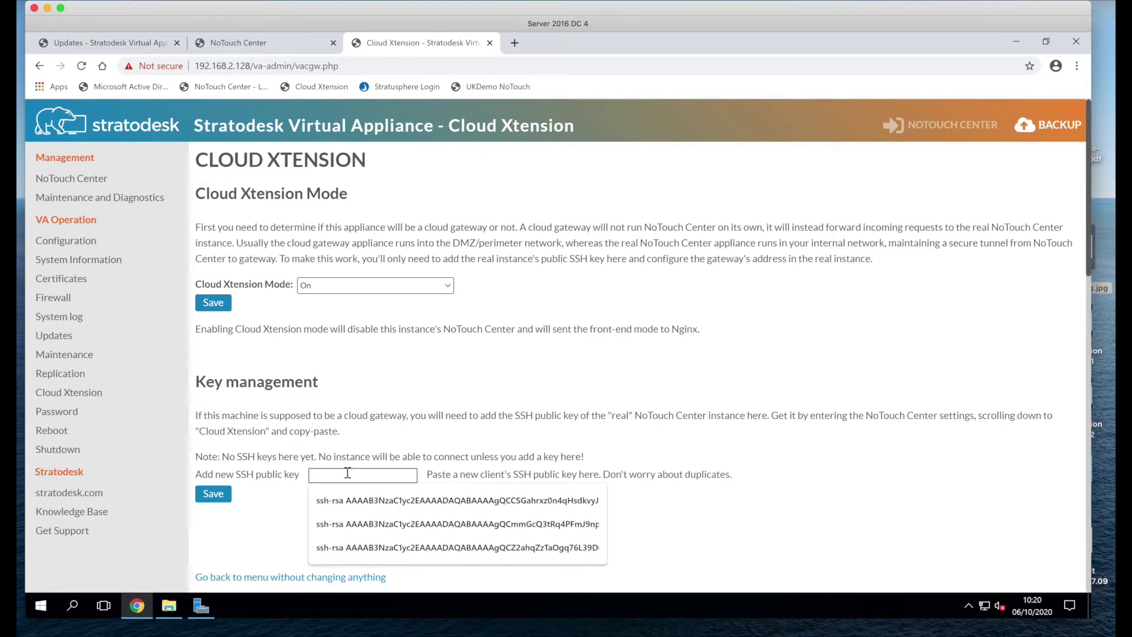
pyautogui.hotkey('ctrl', 'v')
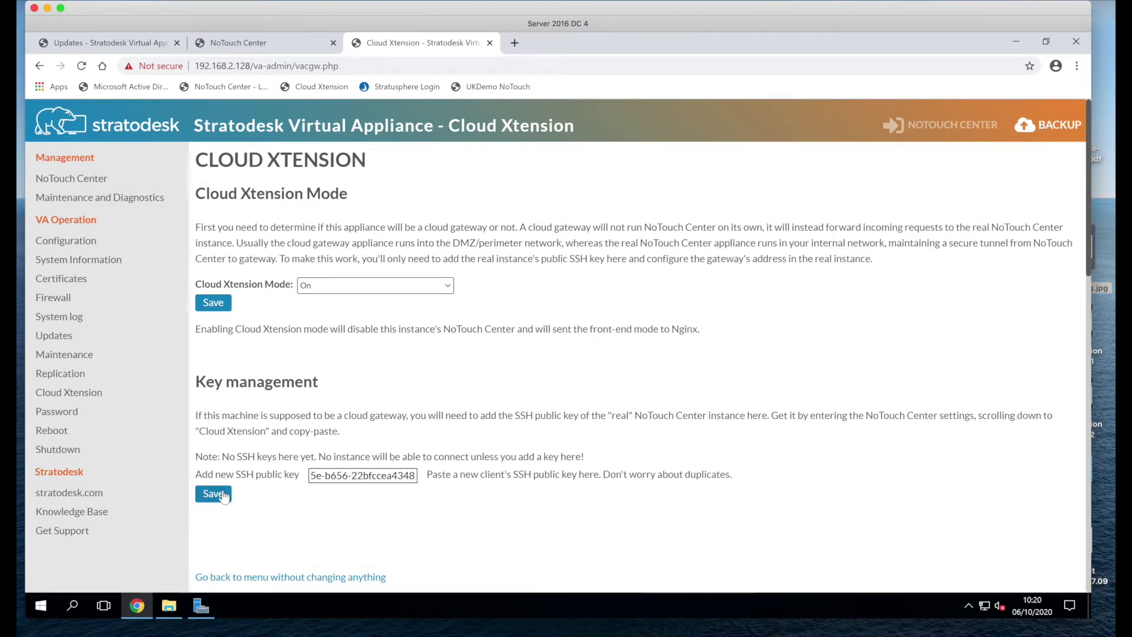
pyautogui.click(219, 497)
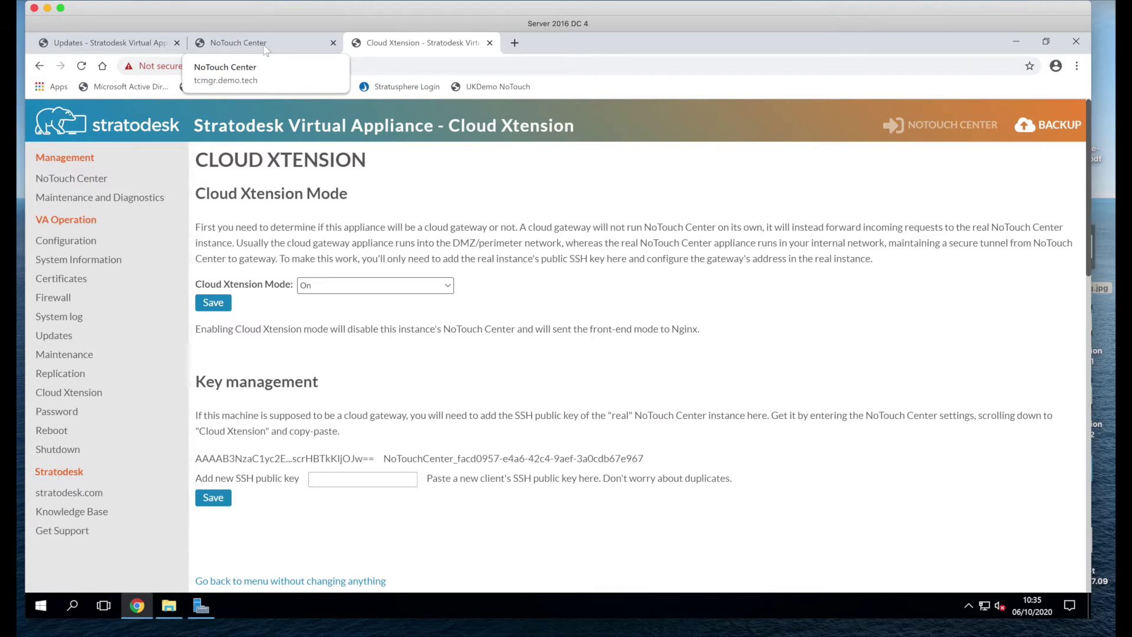
# Step: Return to the NoTouch Center dashboard at tcmgr.demo.tech, now showing 2 managed devices
pyautogui.click(265, 47)
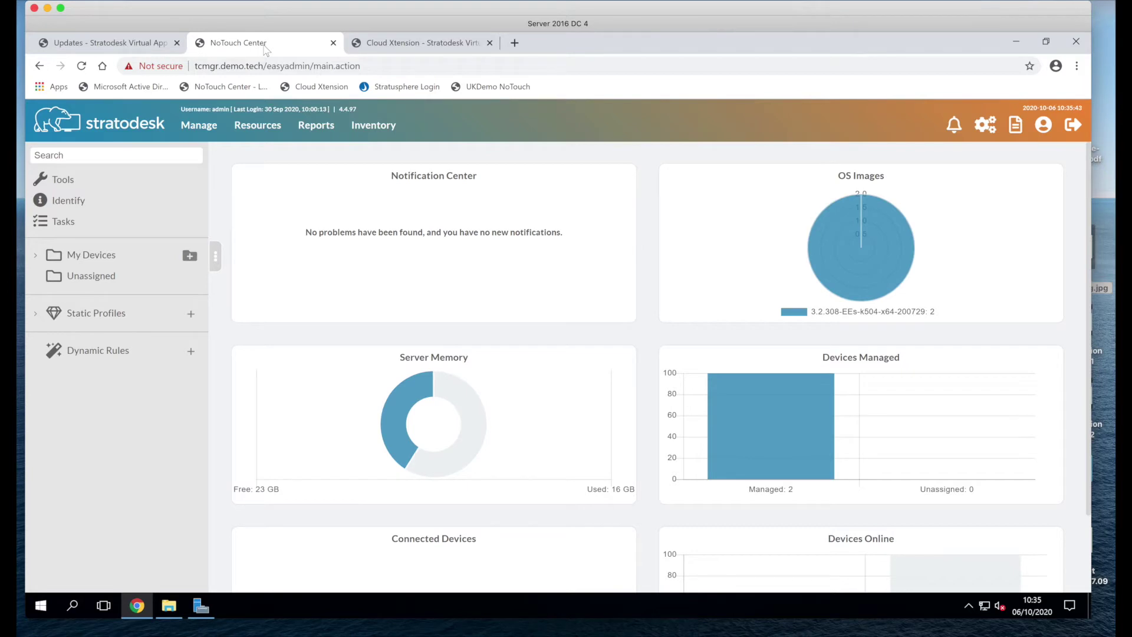
# Step: Confirm About shows a Cloud Xtension connection to 192.168.2.128, then view the 5-seat pool licence
pyautogui.click(257, 127)
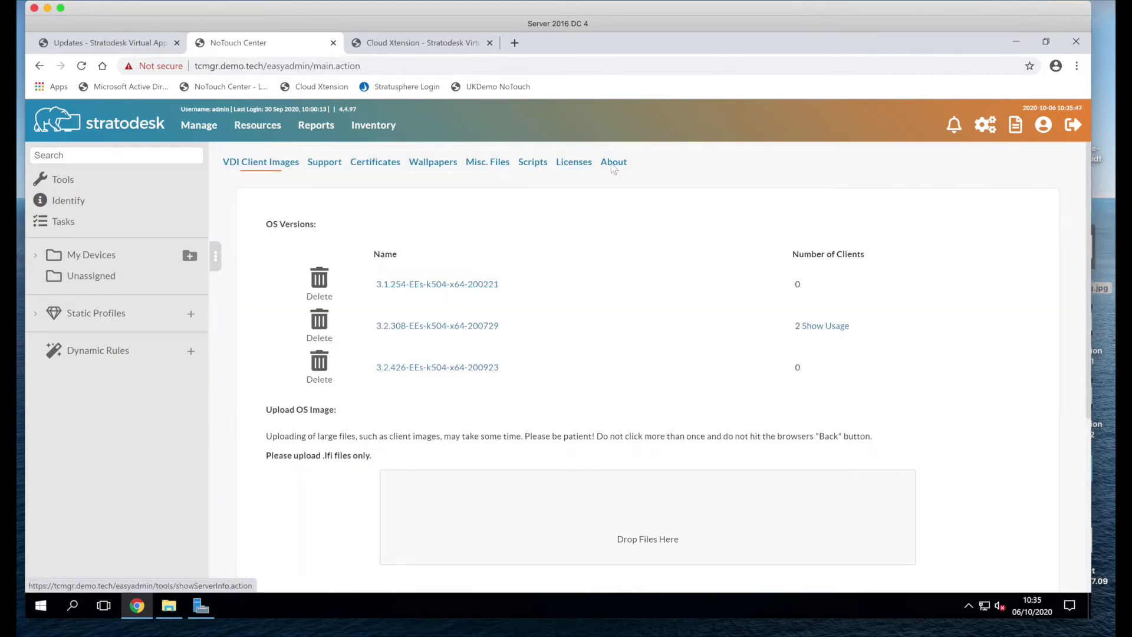
pyautogui.click(613, 163)
pyautogui.scroll(-2, 668, 323)
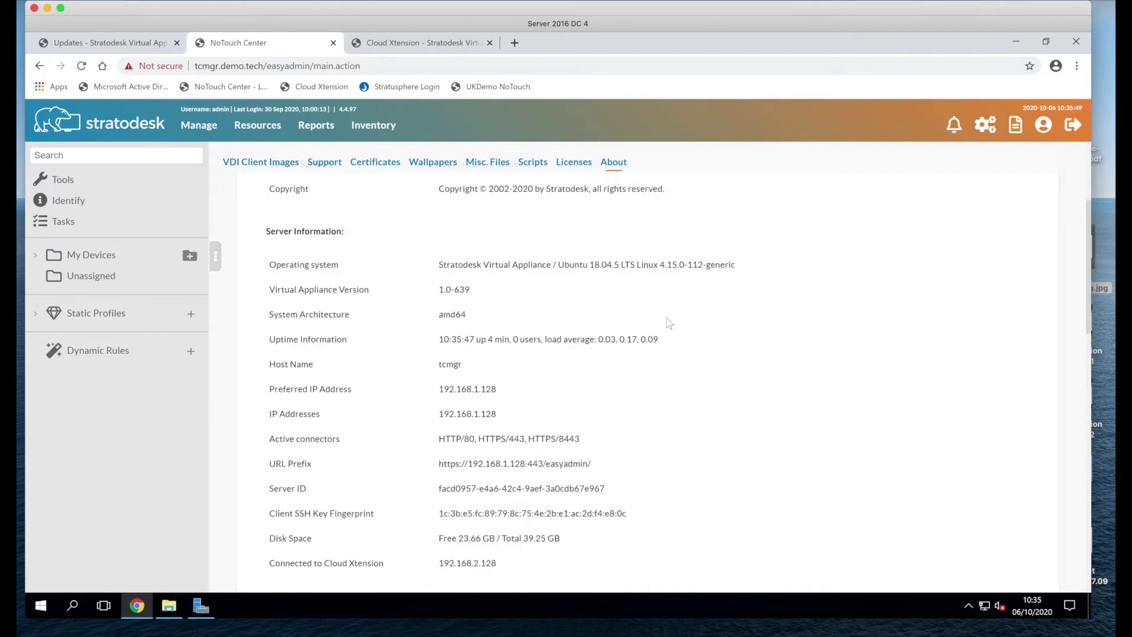
pyautogui.scroll(-4, 669, 323)
pyautogui.scroll(-1, 668, 322)
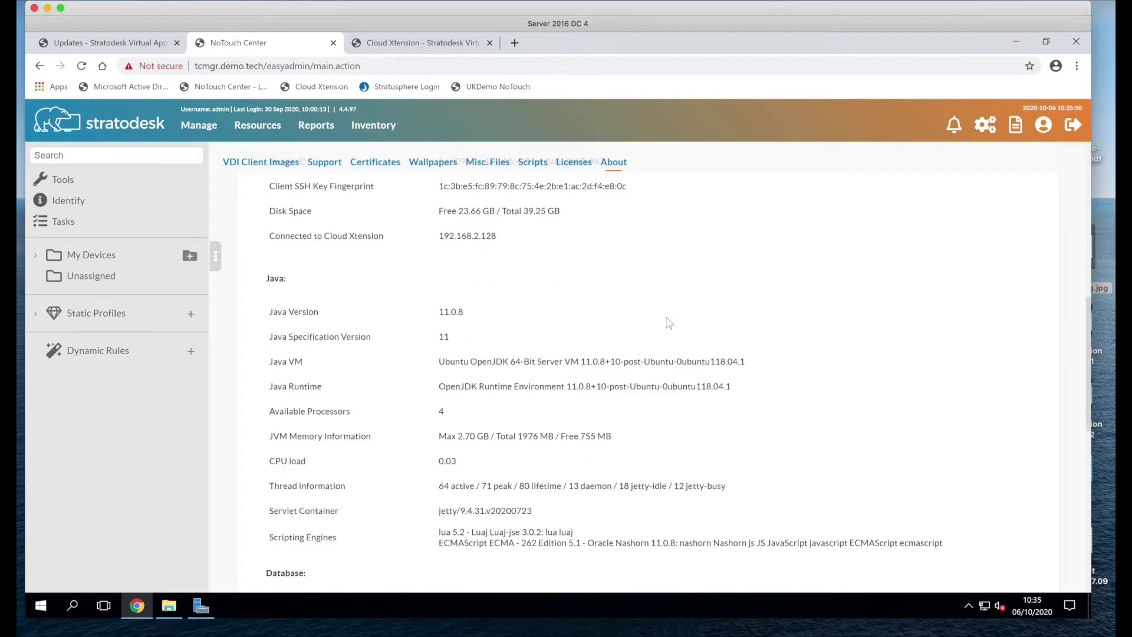
pyautogui.moveTo(497, 239); pyautogui.dragTo(437, 242)
pyautogui.click(593, 250)
pyautogui.click(568, 167)
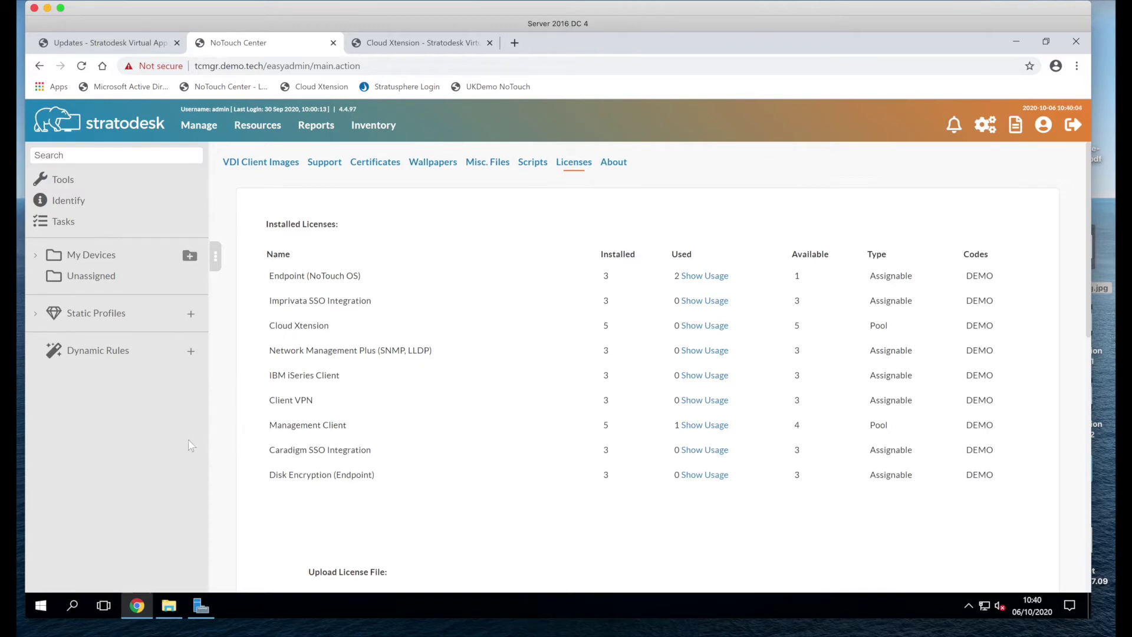
# Step: Review the External Devices 192.168.0.0/24 address rule, then bring the NoTouch OS CXT window forward
pyautogui.click(34, 257)
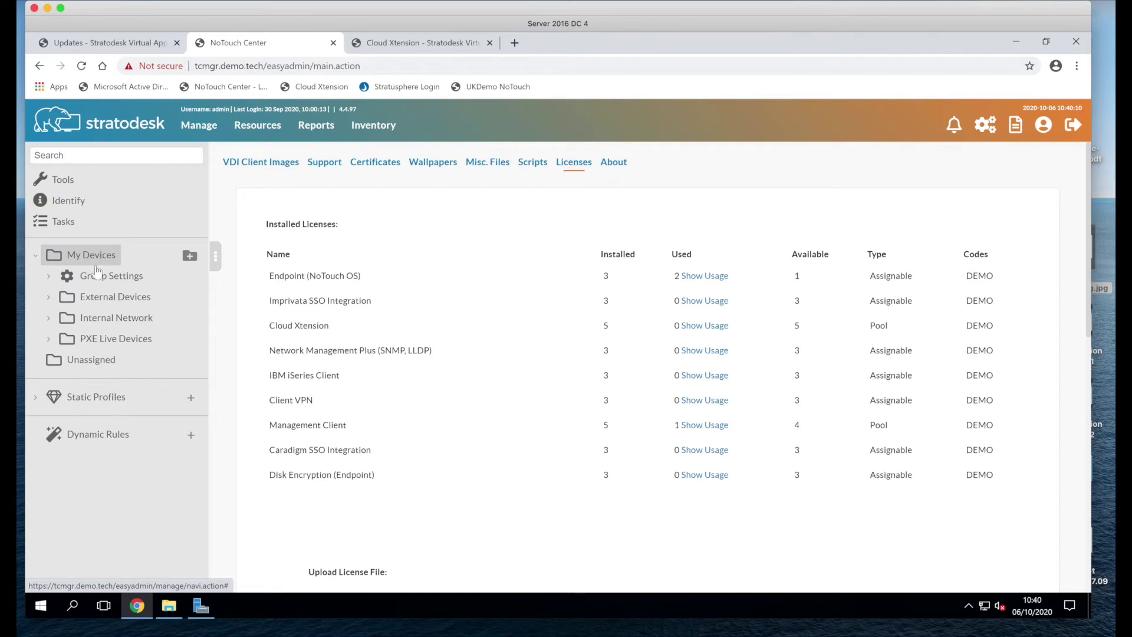
pyautogui.click(105, 298)
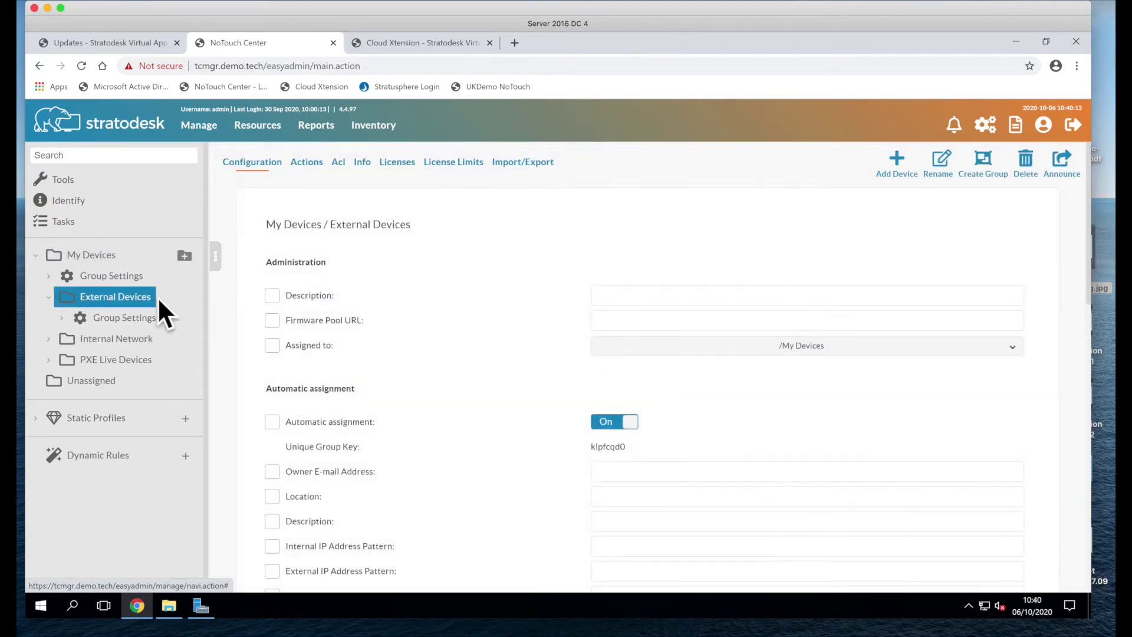
pyautogui.scroll(-5, 491, 415)
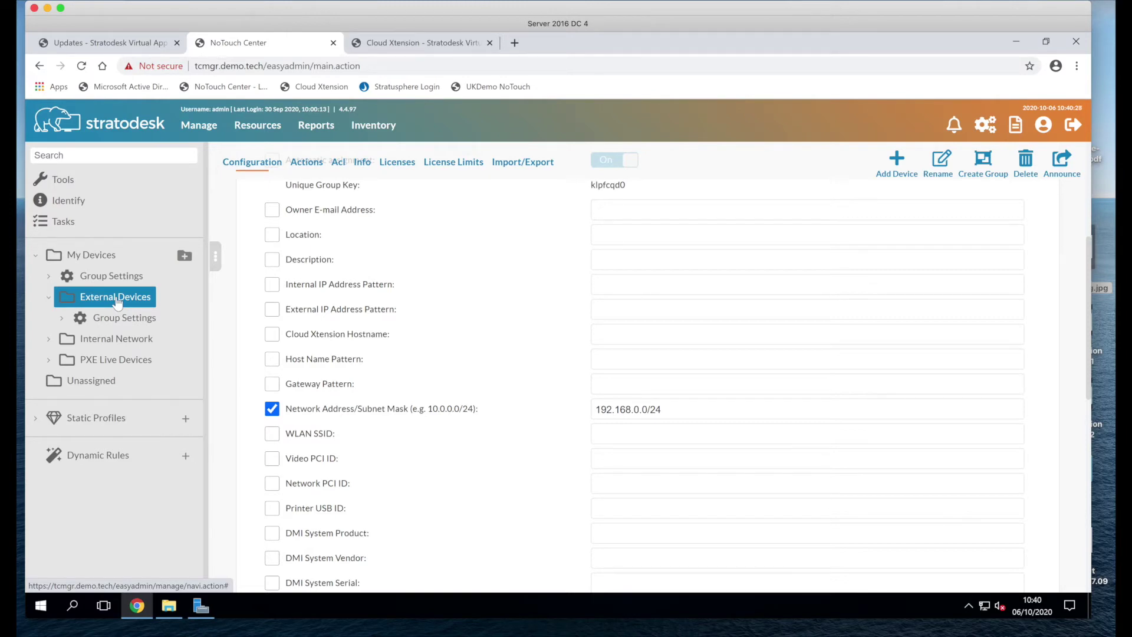
pyautogui.hotkey('ctrl', 'Up')
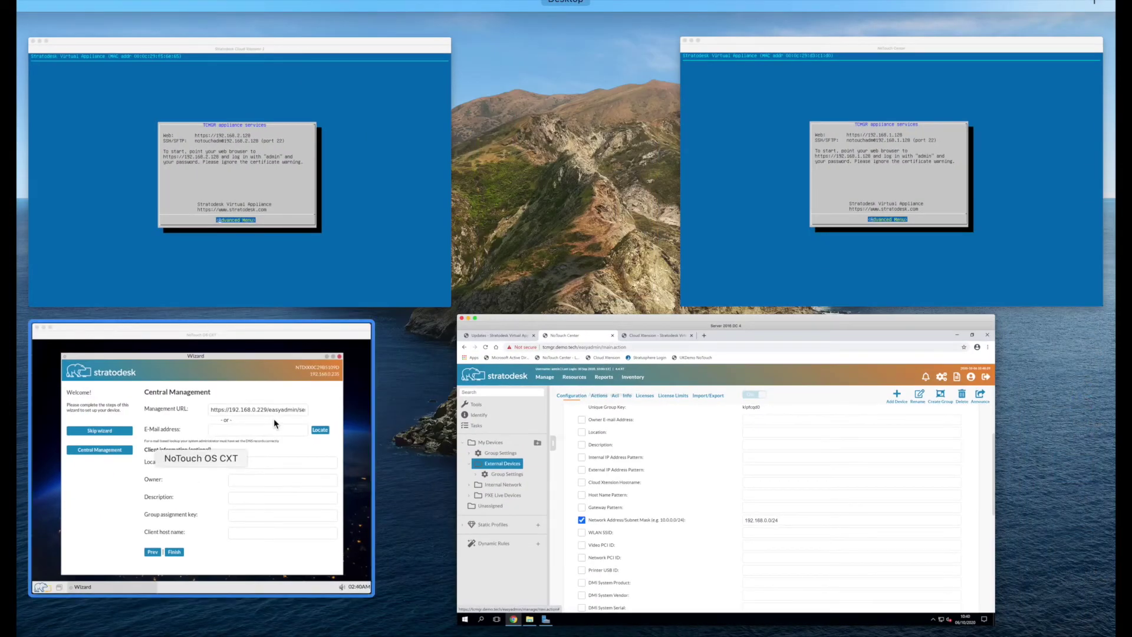
pyautogui.click(274, 423)
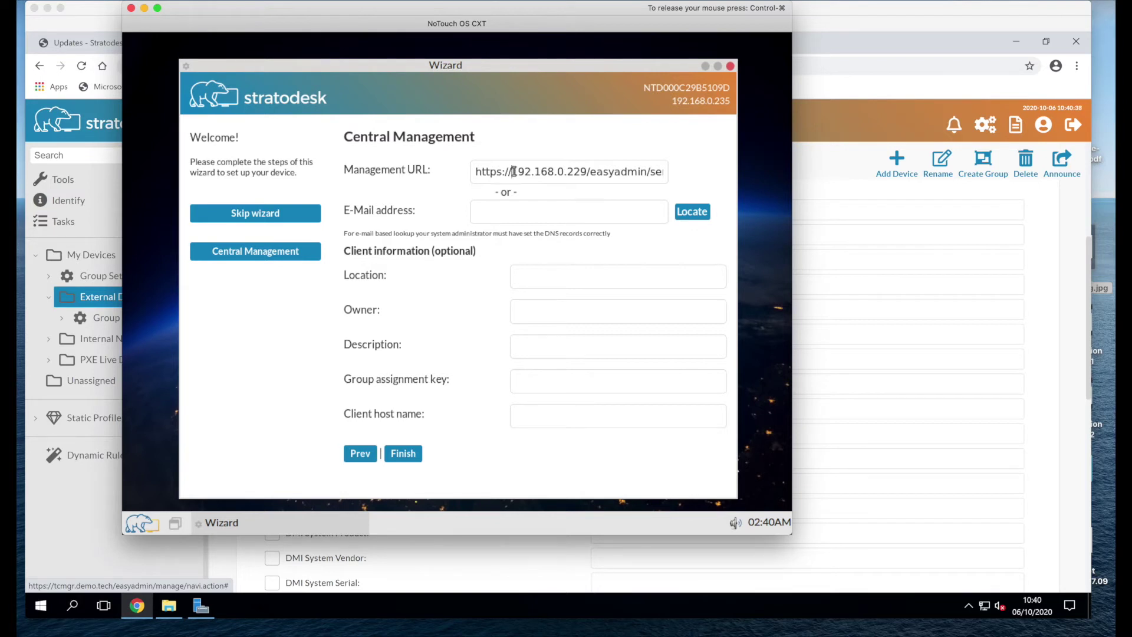
pyautogui.moveTo(513, 172); pyautogui.dragTo(585, 171)
pyautogui.click(406, 456)
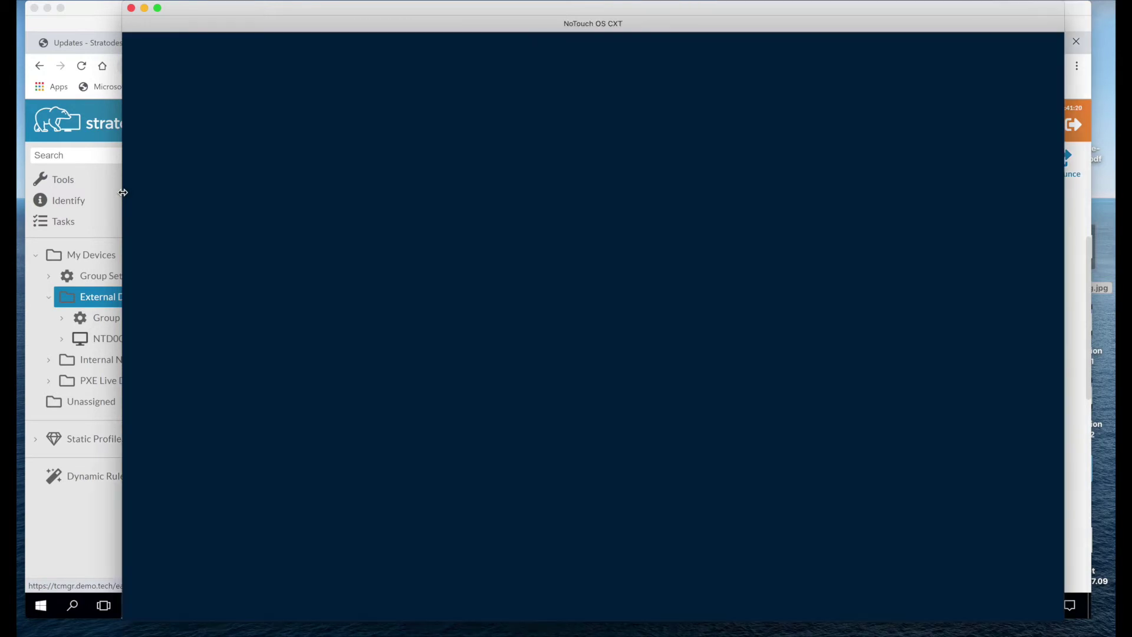
pyautogui.click(179, 195)
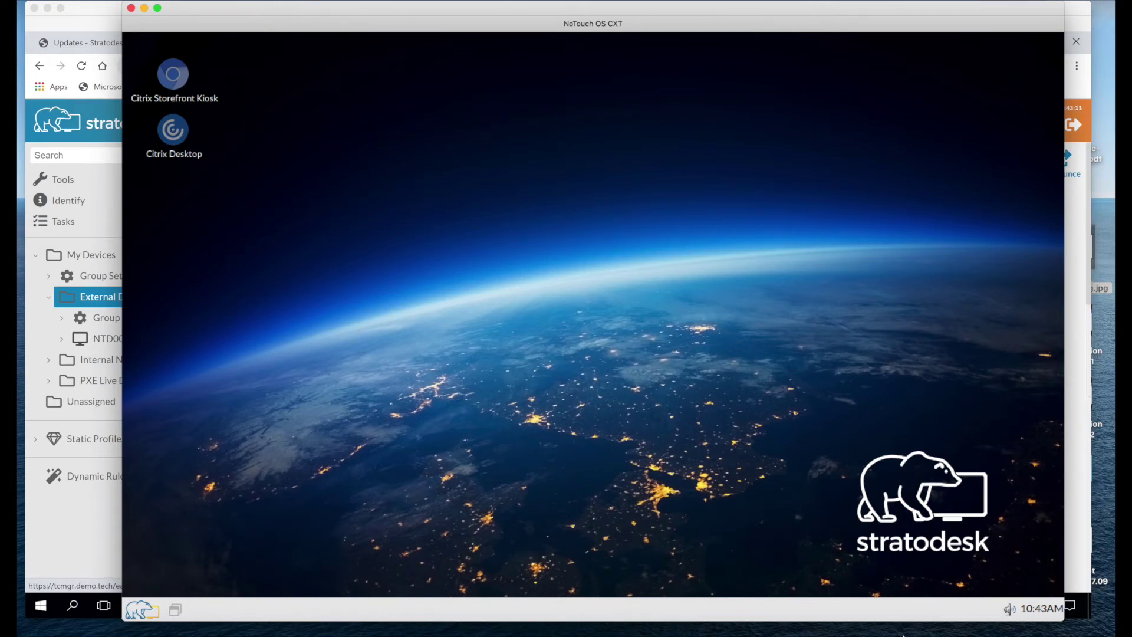
# Step: Open the device Configuration from the Start menu and log in with the administrator password
pyautogui.click(836, 521)
pyautogui.click(140, 611)
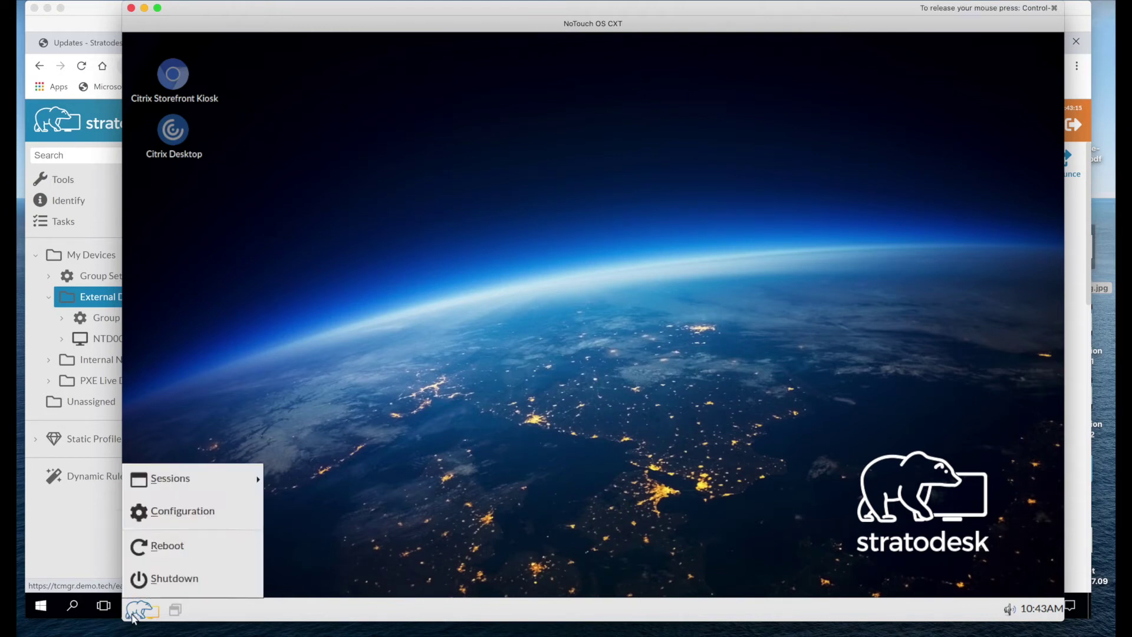
pyautogui.click(200, 508)
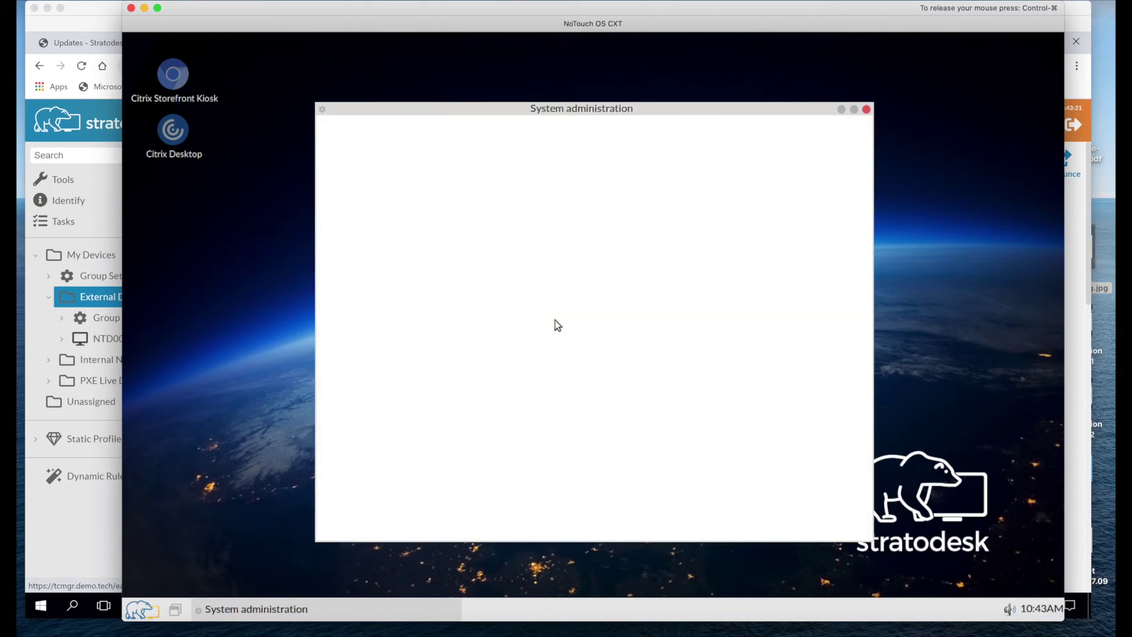
pyautogui.click(561, 417)
pyautogui.write('admi')
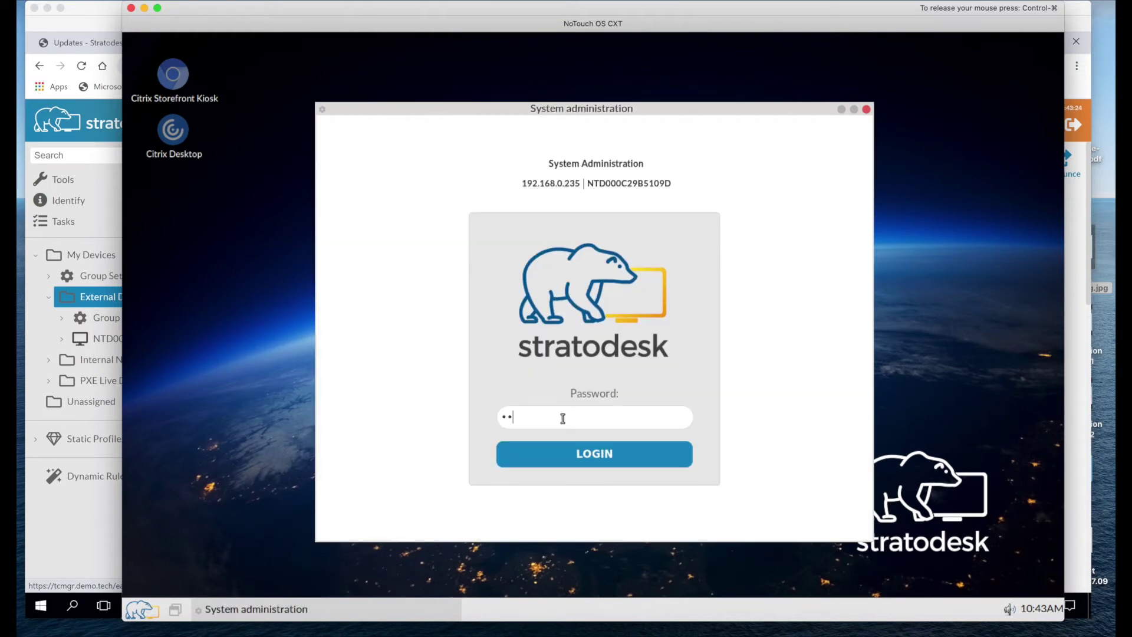
pyautogui.write('todesk1')
pyautogui.press('Return')
# Step: Confirm the Actual Service URL is 192.168.0.229, then open My Devices group settings in NoTouch Center
pyautogui.click(400, 396)
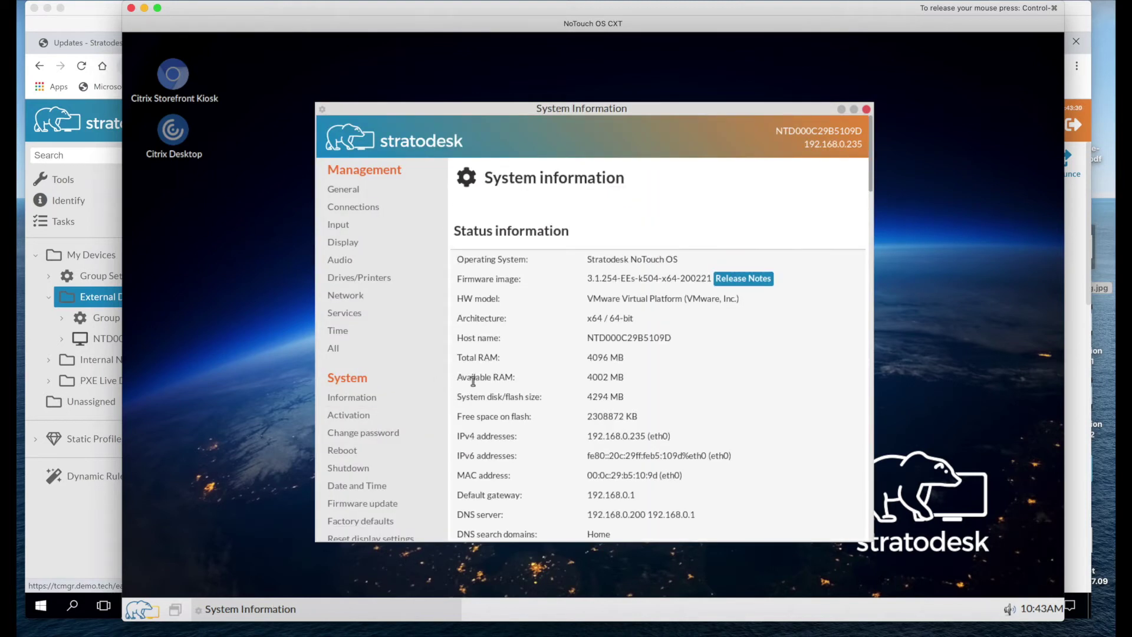
pyautogui.scroll(-5, 466, 386)
pyautogui.scroll(-3, 473, 381)
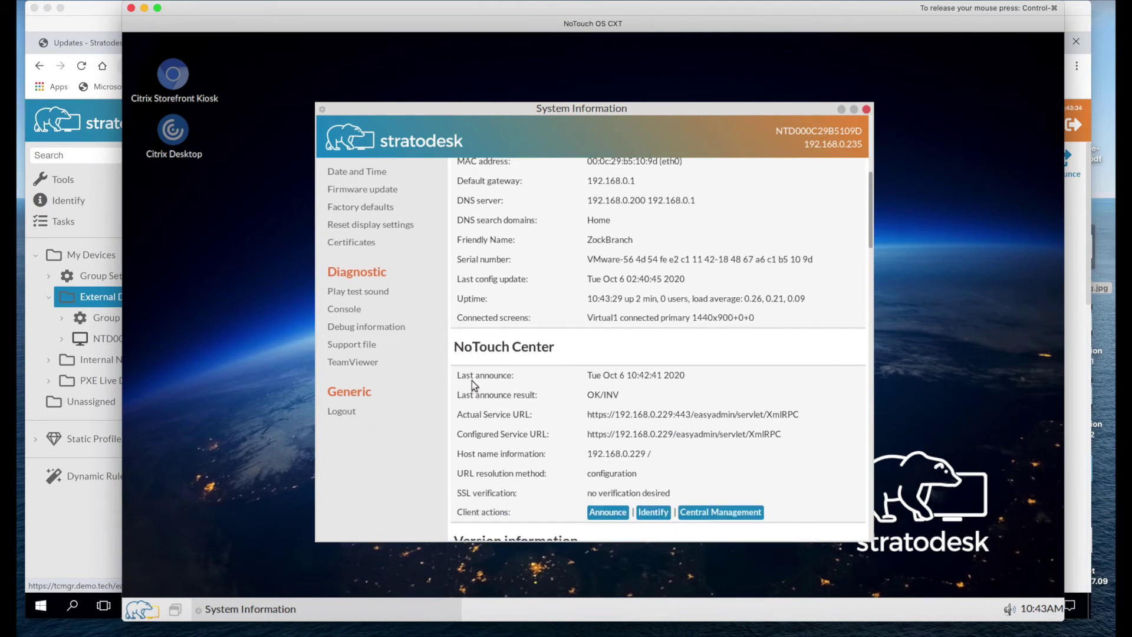
pyautogui.scroll(-1, 472, 381)
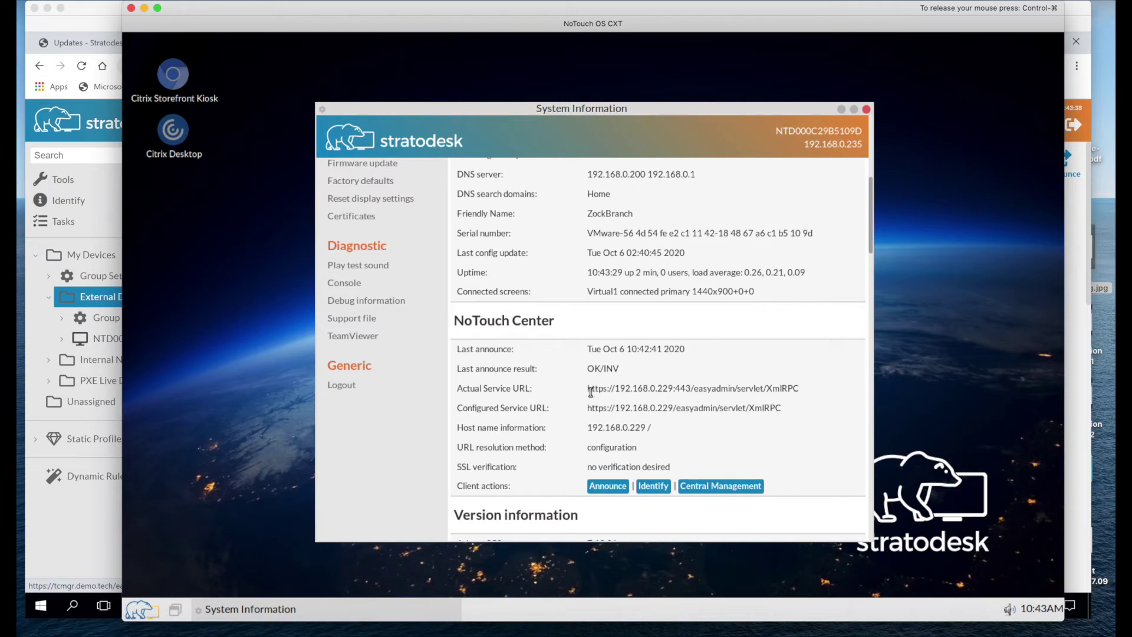
pyautogui.moveTo(590, 391); pyautogui.dragTo(816, 392)
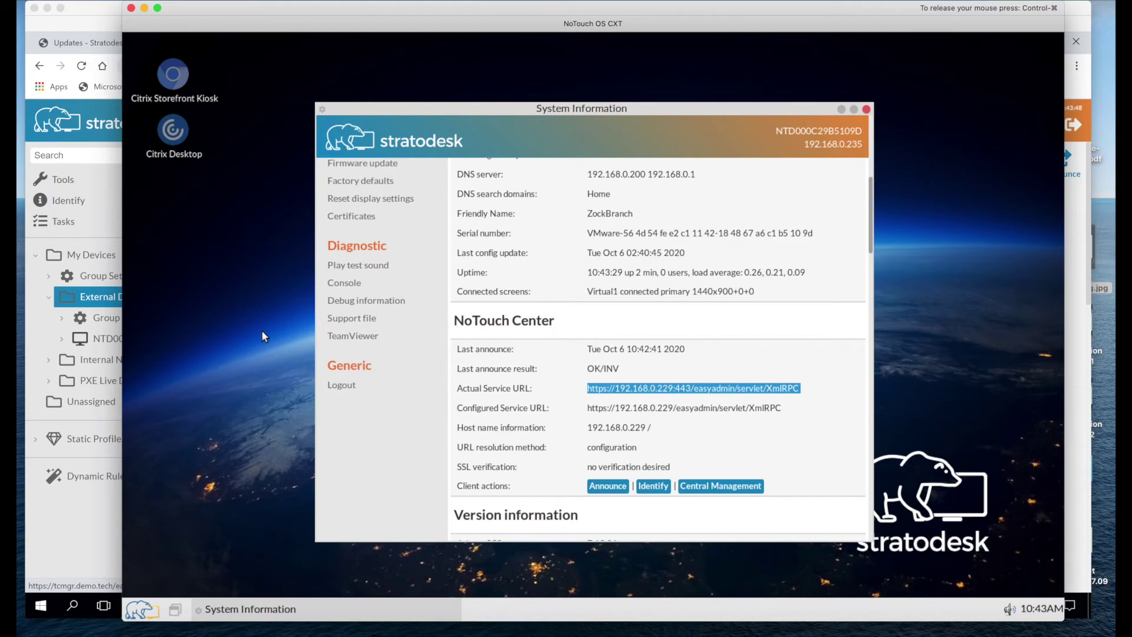
pyautogui.click(99, 278)
pyautogui.click(97, 283)
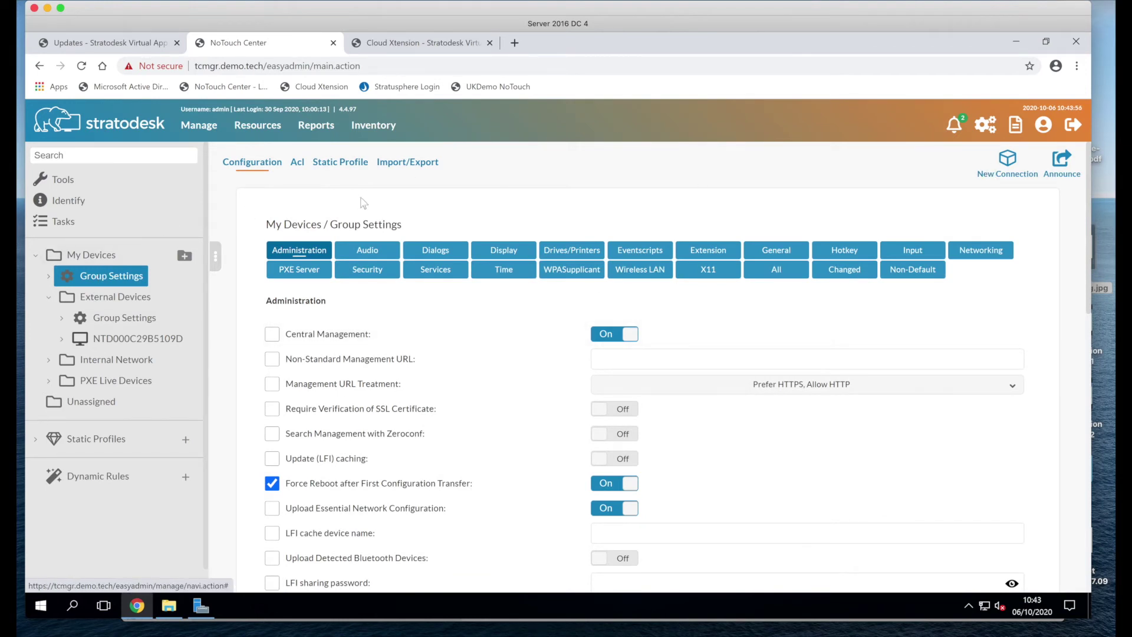
# Step: Create a new connection named 'Internet' under My Devices group settings
pyautogui.click(1008, 158)
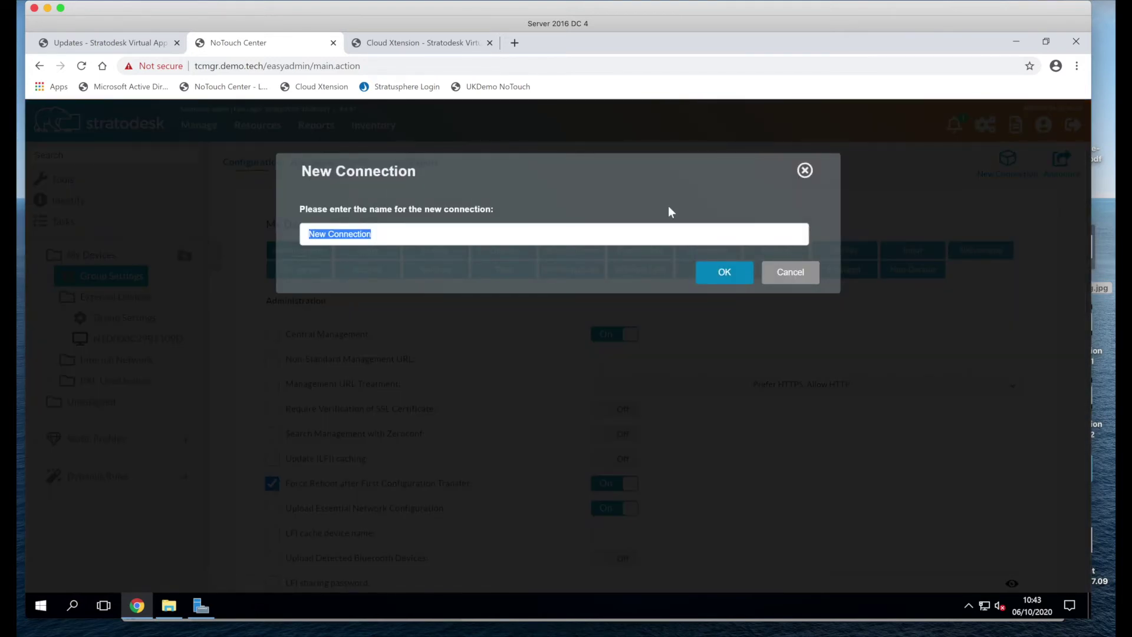
pyautogui.write('Internet')
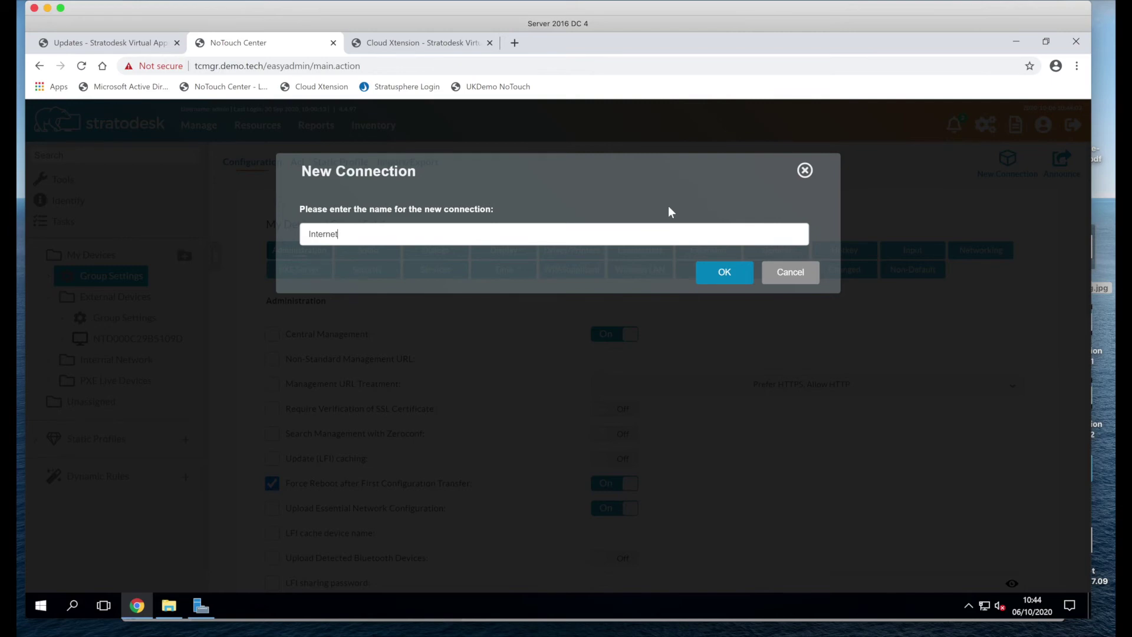
pyautogui.click(724, 277)
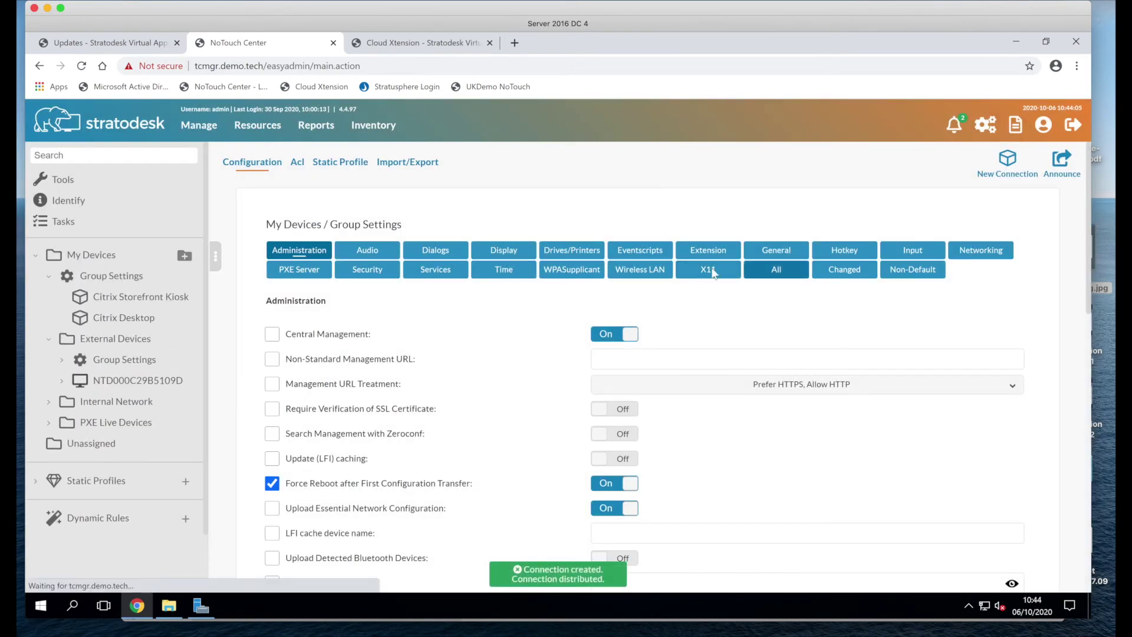
pyautogui.click(721, 318)
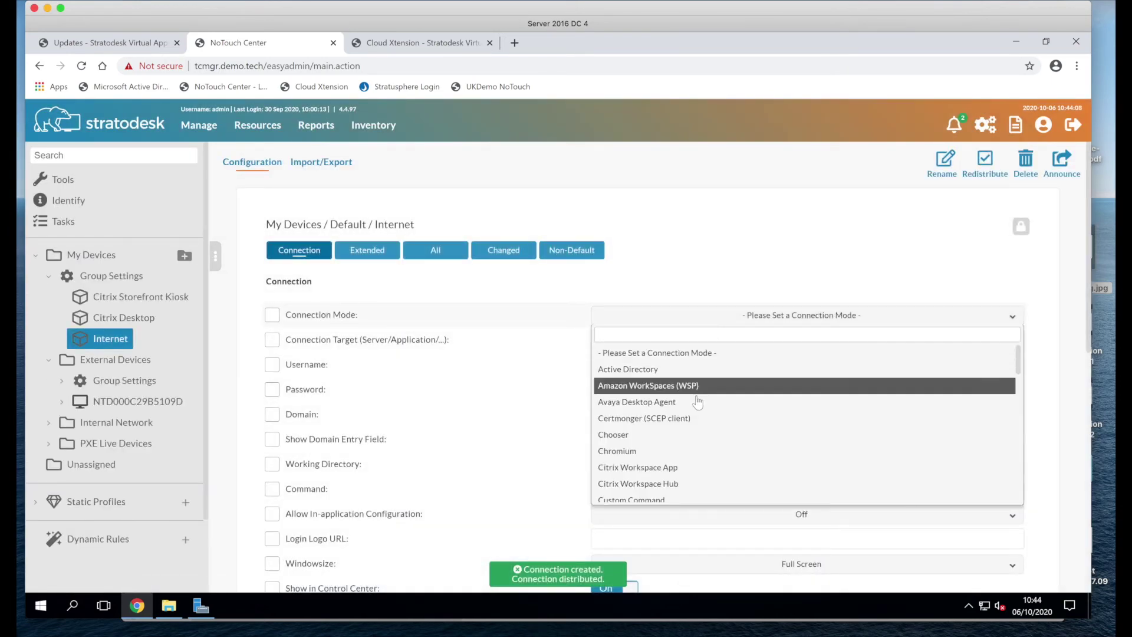
pyautogui.click(690, 452)
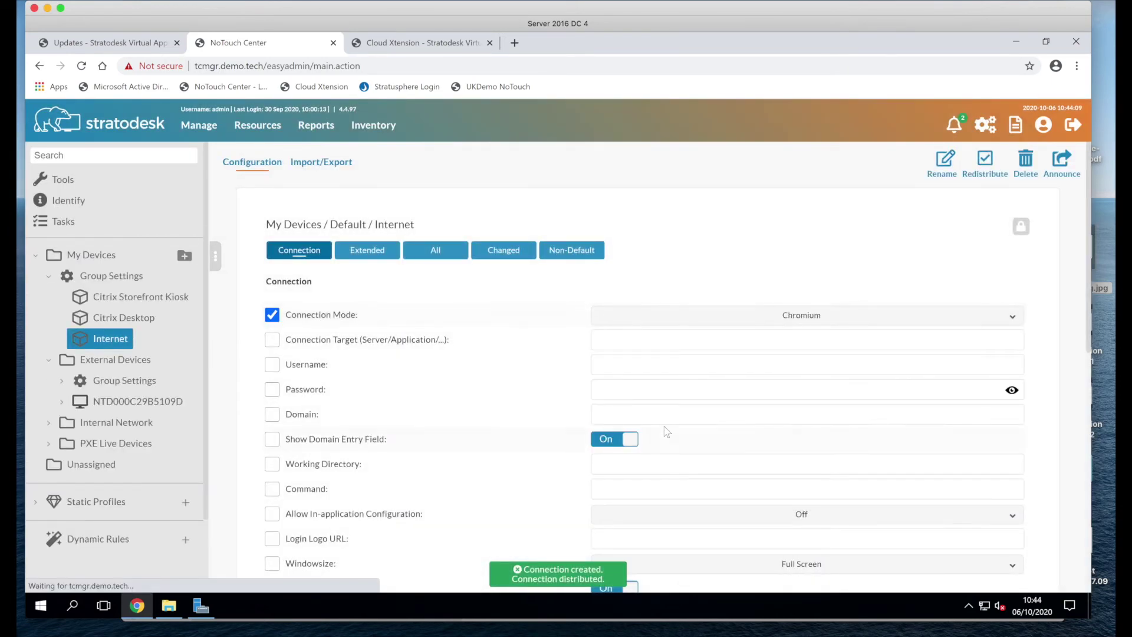
pyautogui.click(635, 338)
pyautogui.write('www')
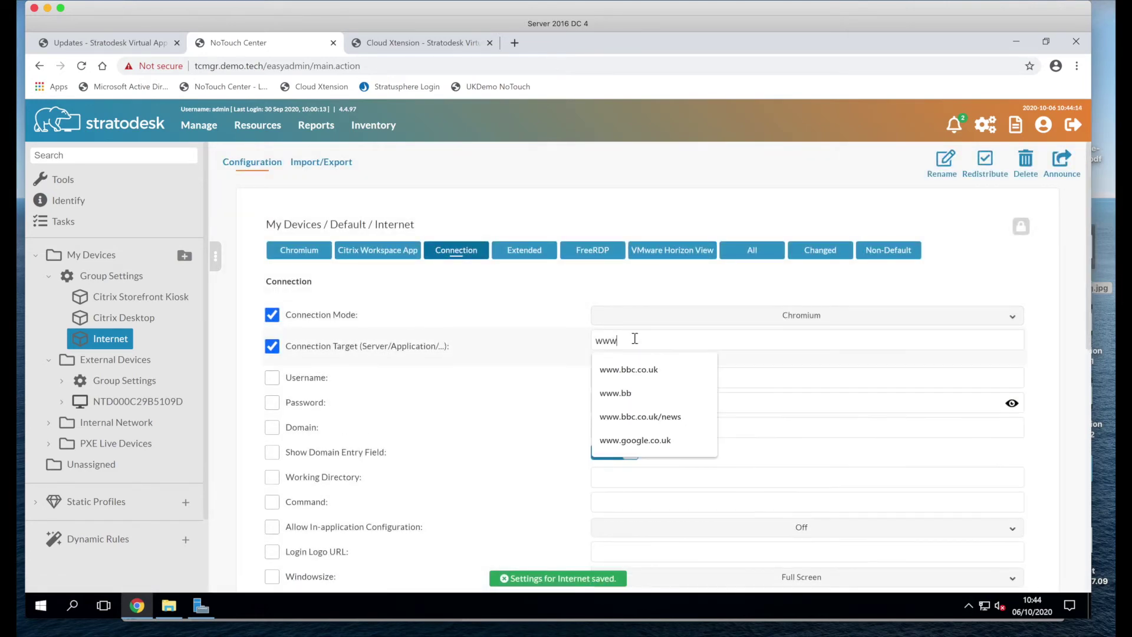
pyautogui.write('.stratodesk.com')
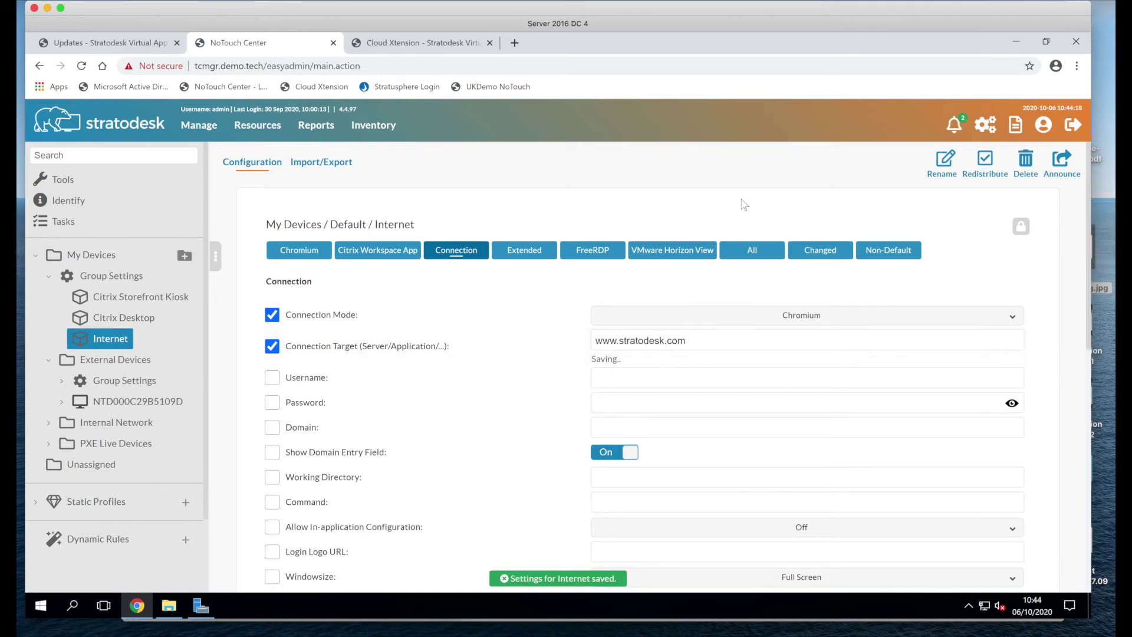
pyautogui.click(1060, 169)
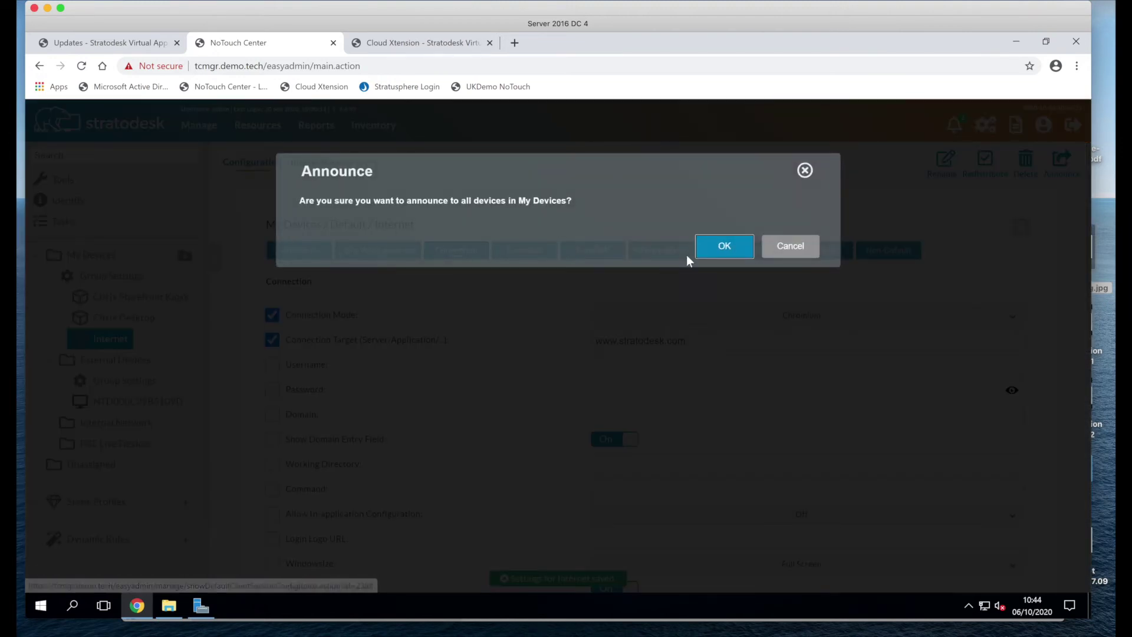
# Step: Confirm the announce to all My Devices, then close System Information on the NoTouch OS device
pyautogui.click(723, 252)
pyautogui.hotkey('ctrl', 'Up')
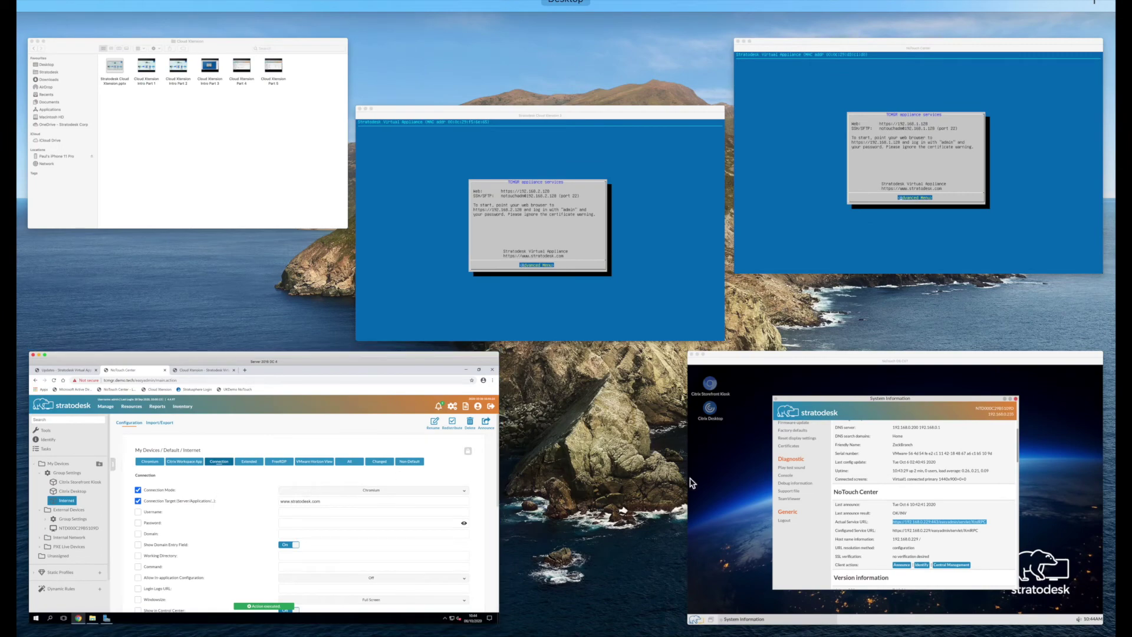
pyautogui.click(902, 466)
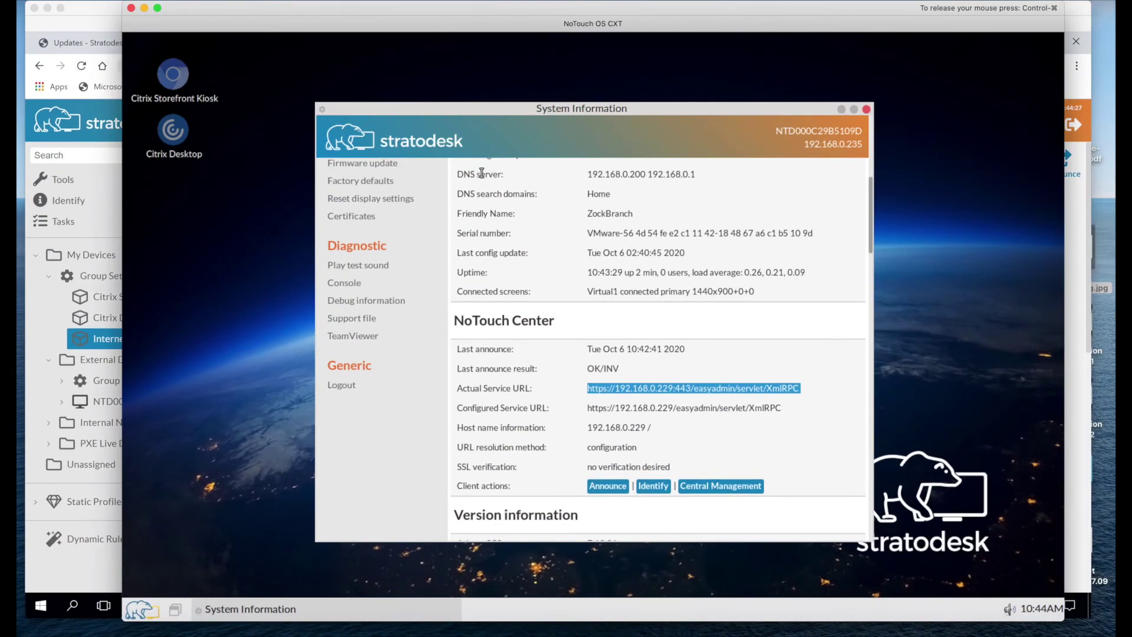
pyautogui.click(867, 110)
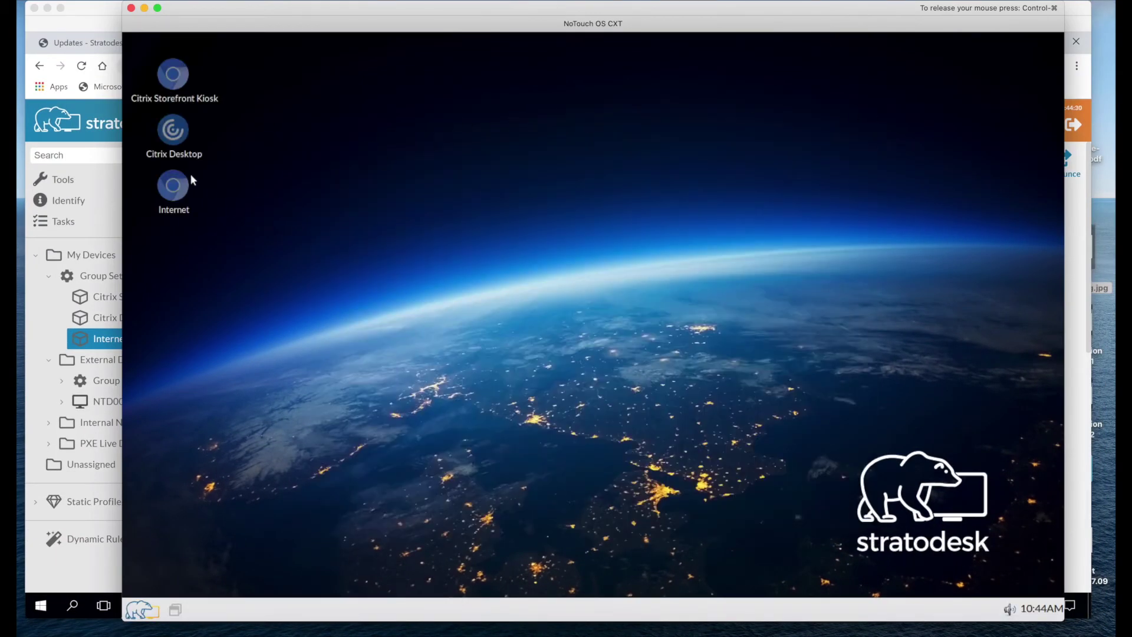
# Step: Launch the Internet connection to test stratodesk.com, close the browser, and return to NoTouch Center
pyautogui.doubleClick(159, 191)
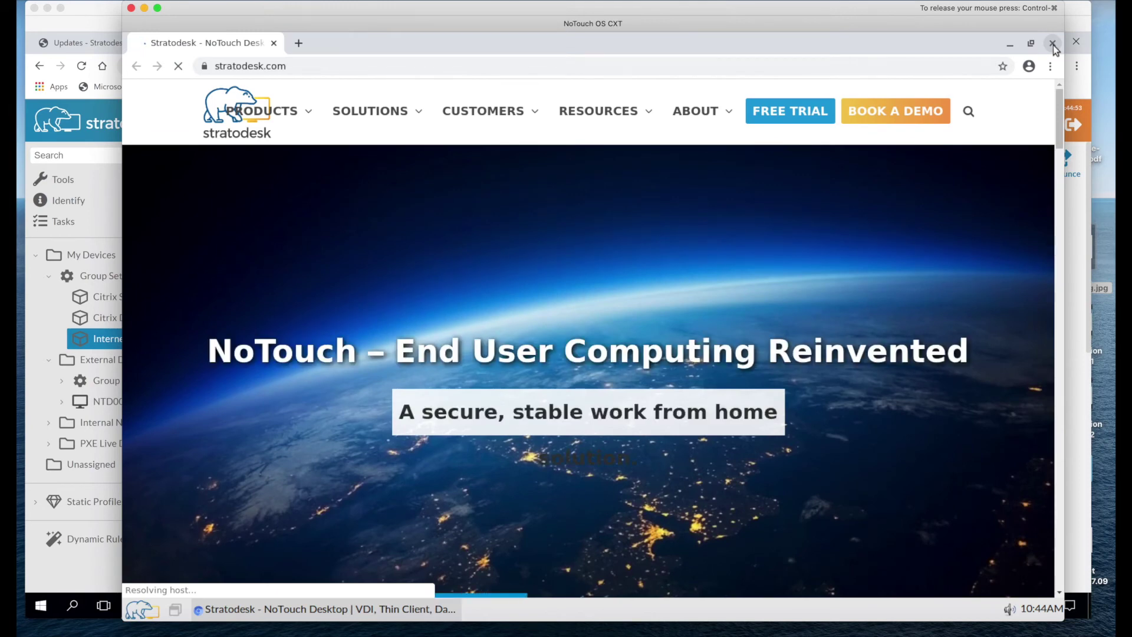
pyautogui.click(1053, 44)
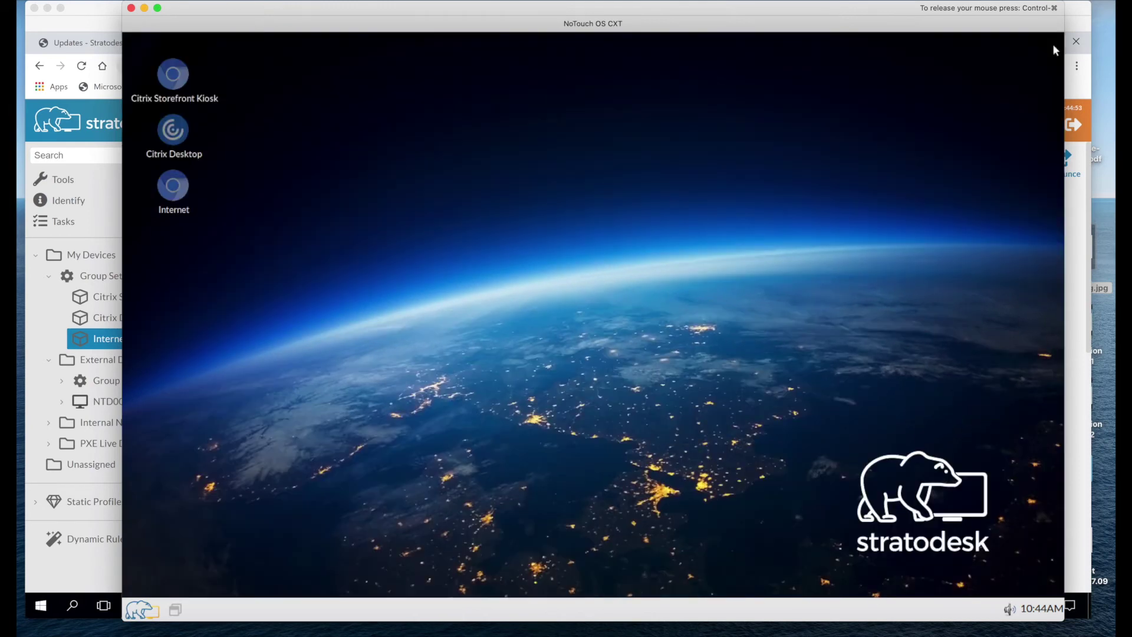
pyautogui.click(106, 211)
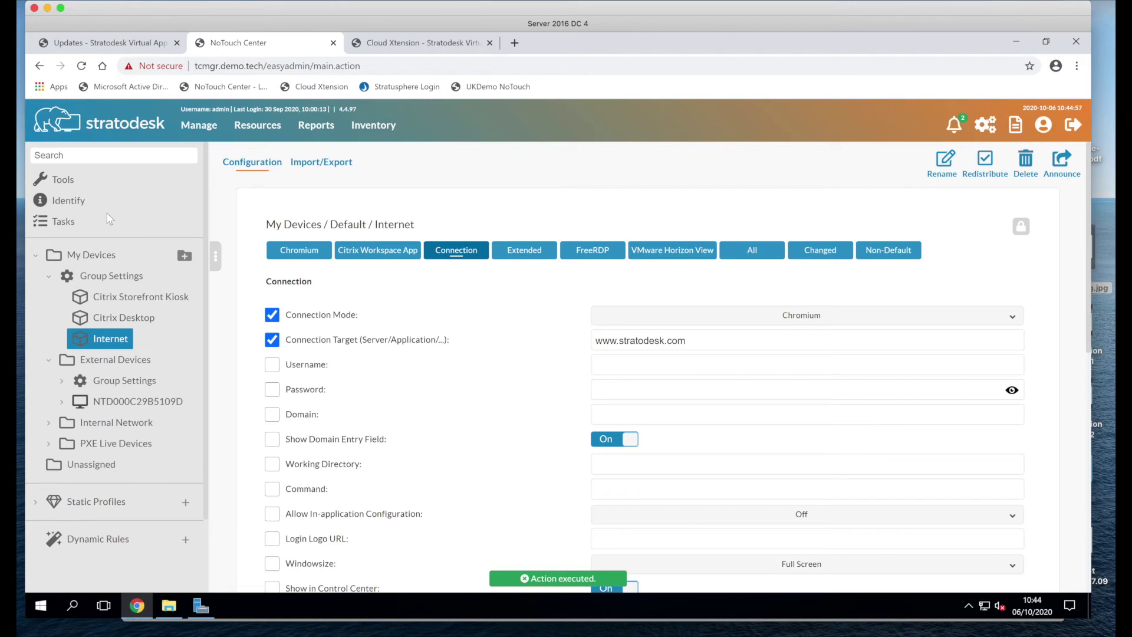
# Step: Collapse the Group Settings connections and check the NoTouch OS endpoint window
pyautogui.click(48, 277)
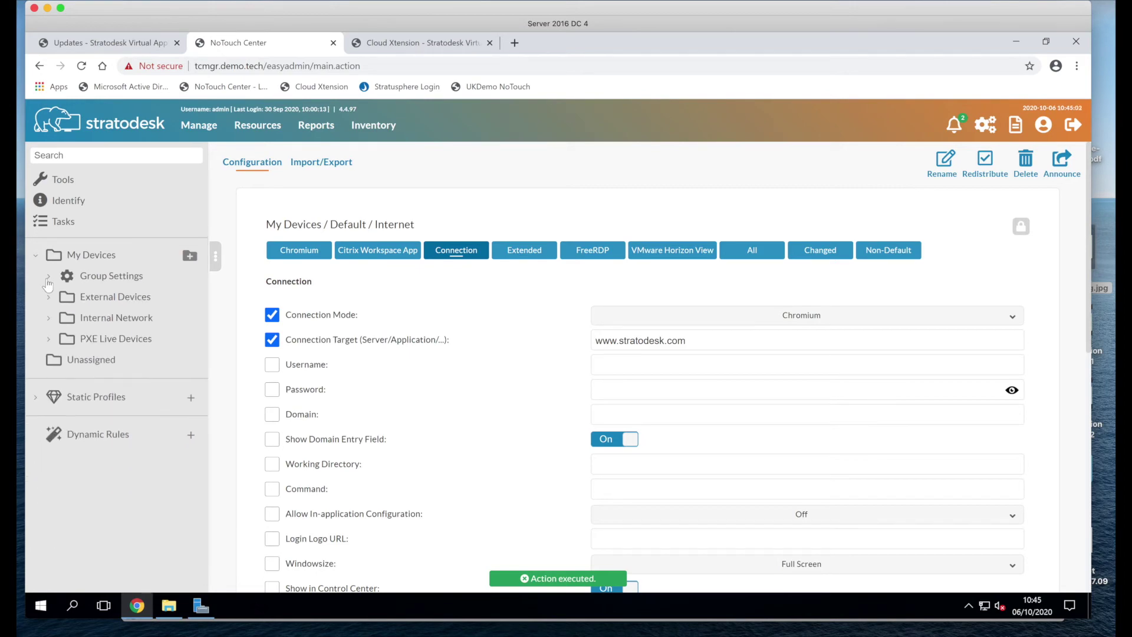
pyautogui.hotkey('ctrl', 'Up')
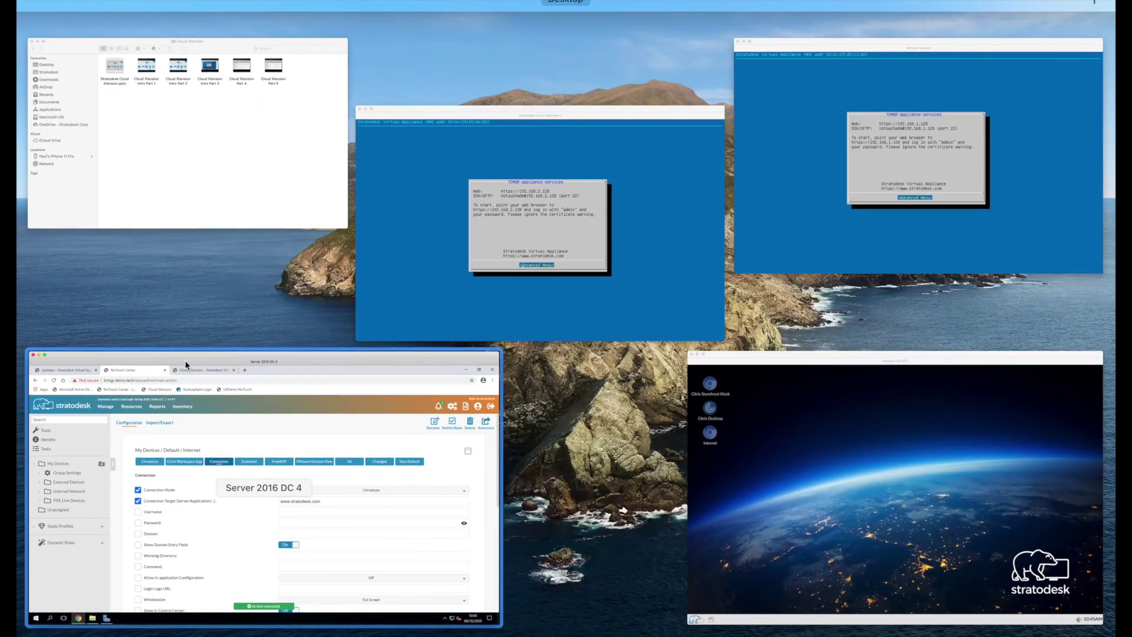
pyautogui.click(891, 499)
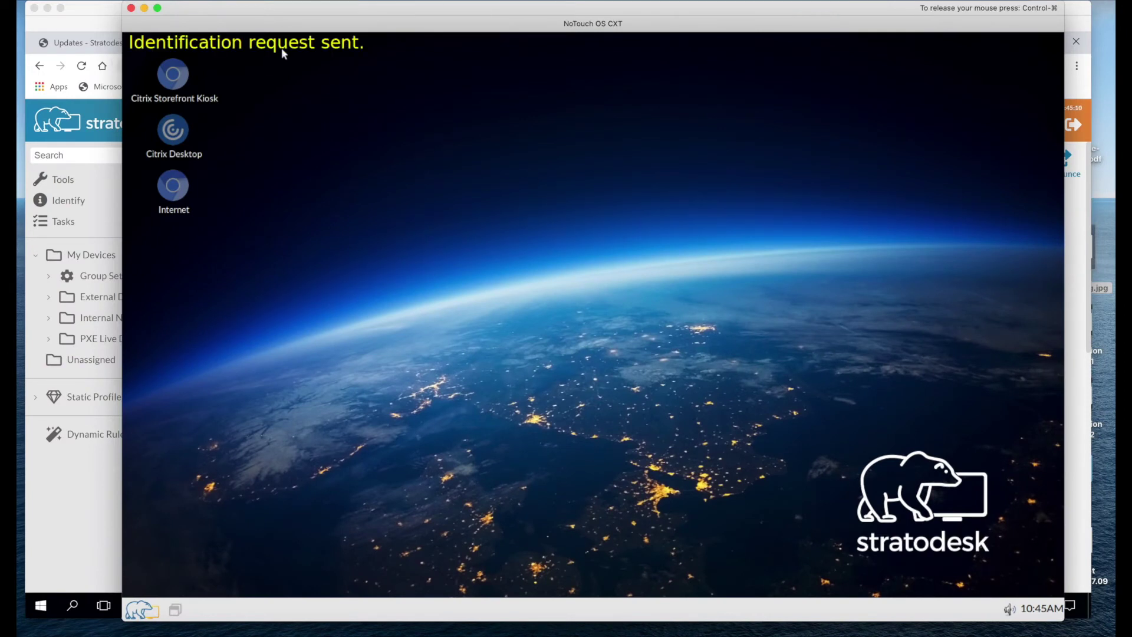
pyautogui.click(76, 200)
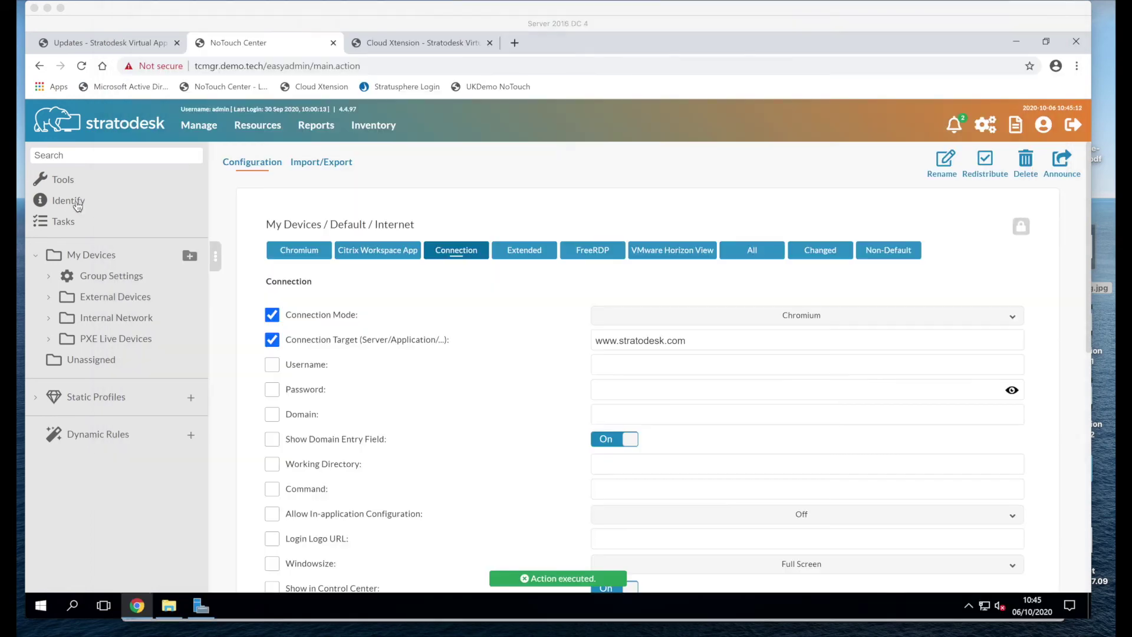
# Step: Open identified device NTD000C29B5109D's configuration and start shadowing its screen
pyautogui.click(73, 205)
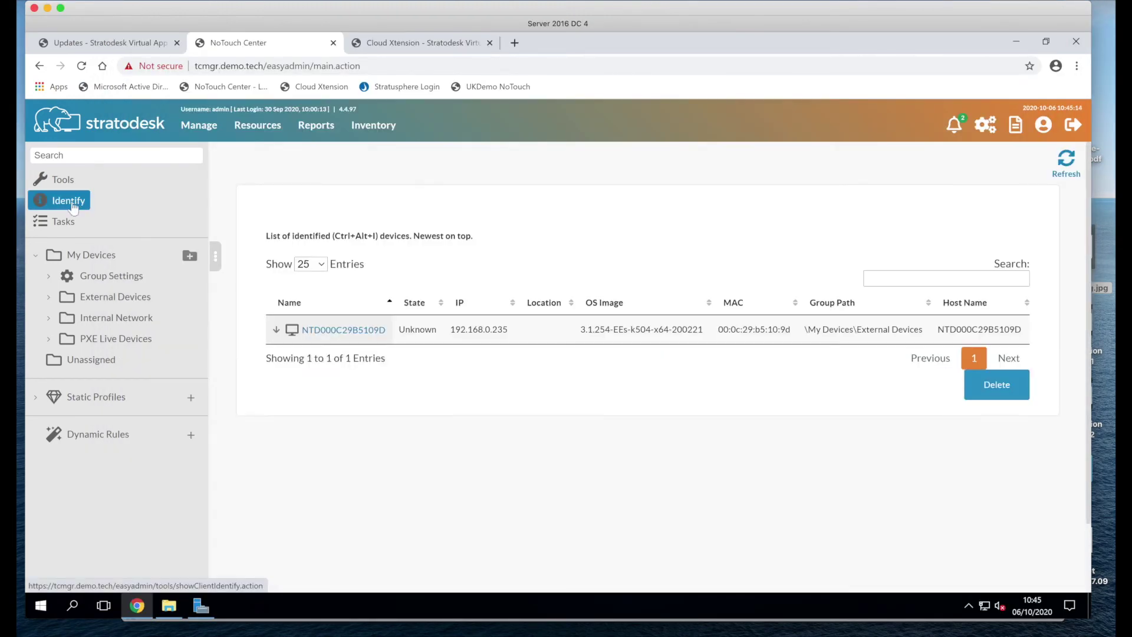
pyautogui.click(362, 333)
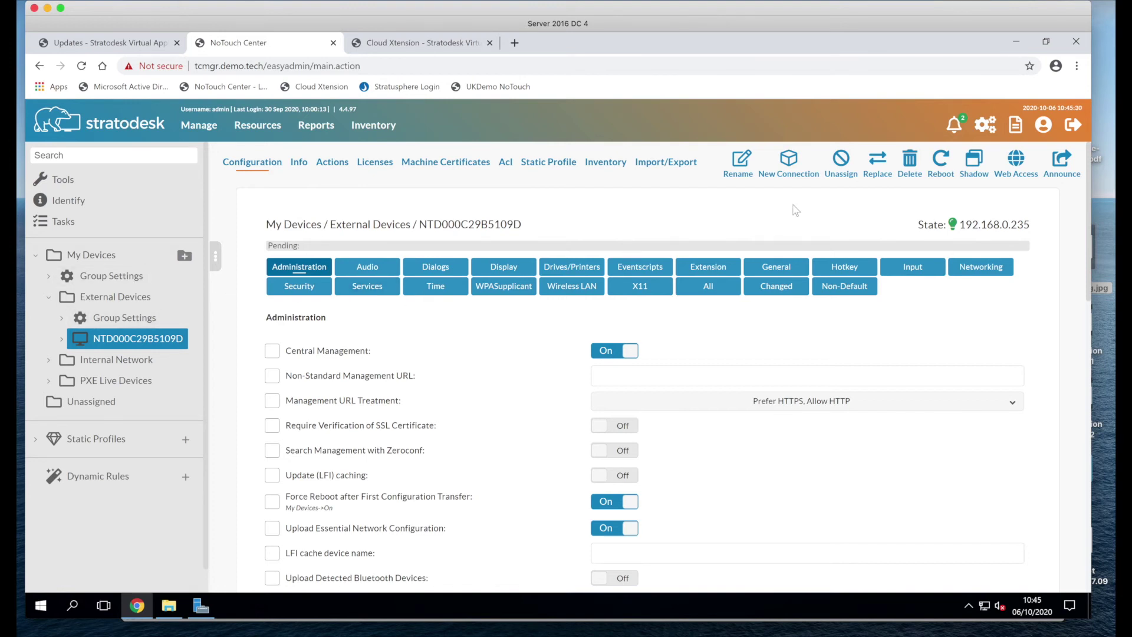
pyautogui.click(973, 165)
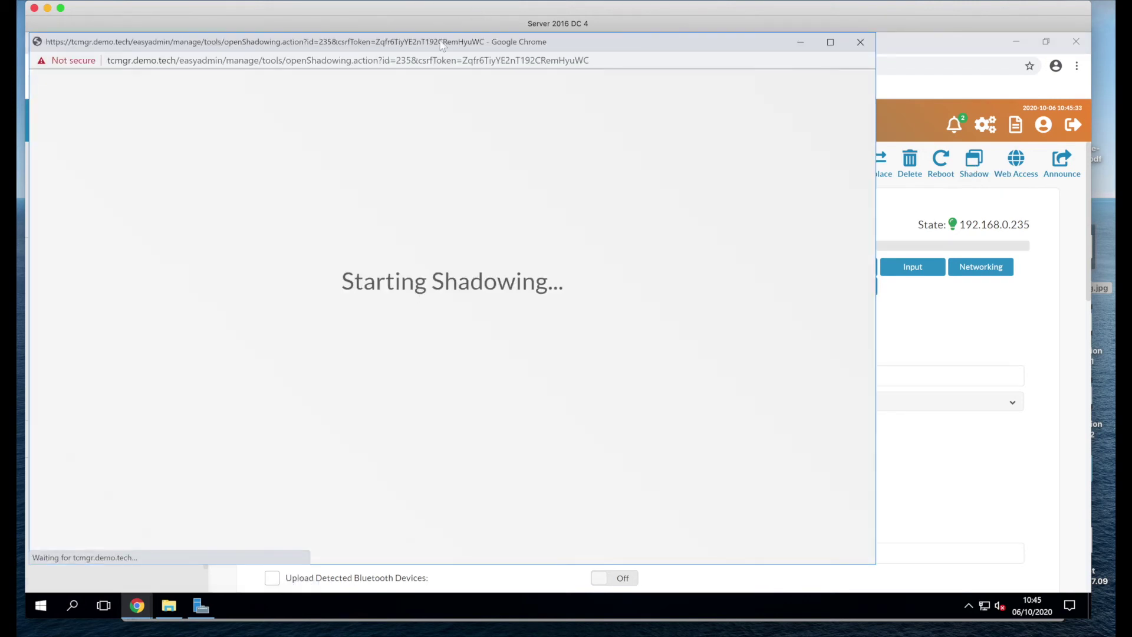
pyautogui.moveTo(444, 44); pyautogui.dragTo(523, 47)
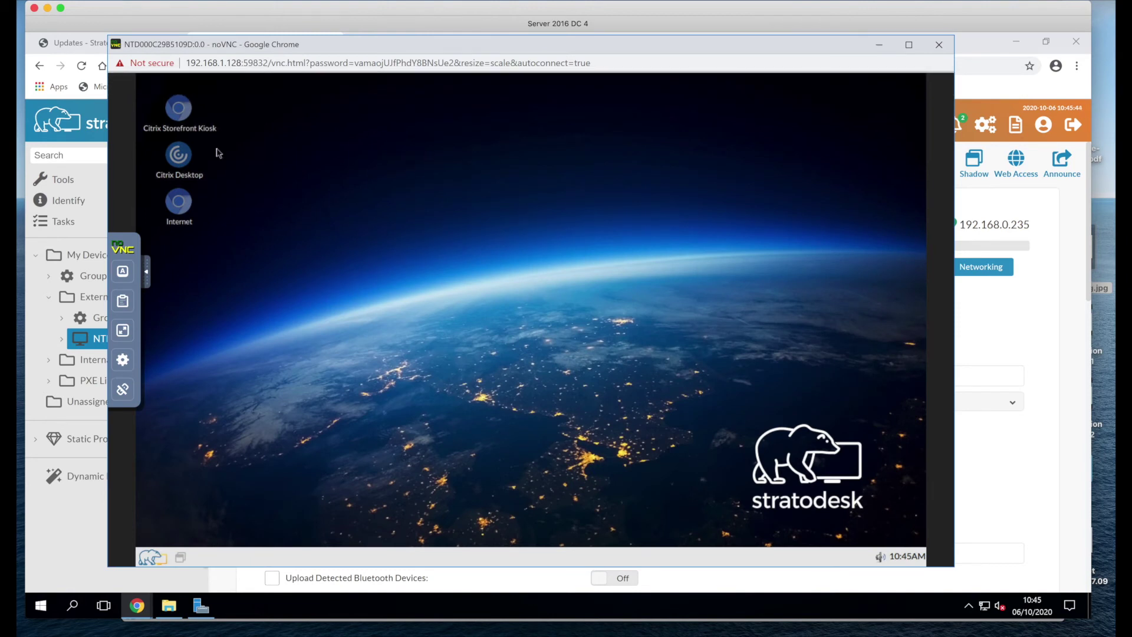
pyautogui.click(153, 556)
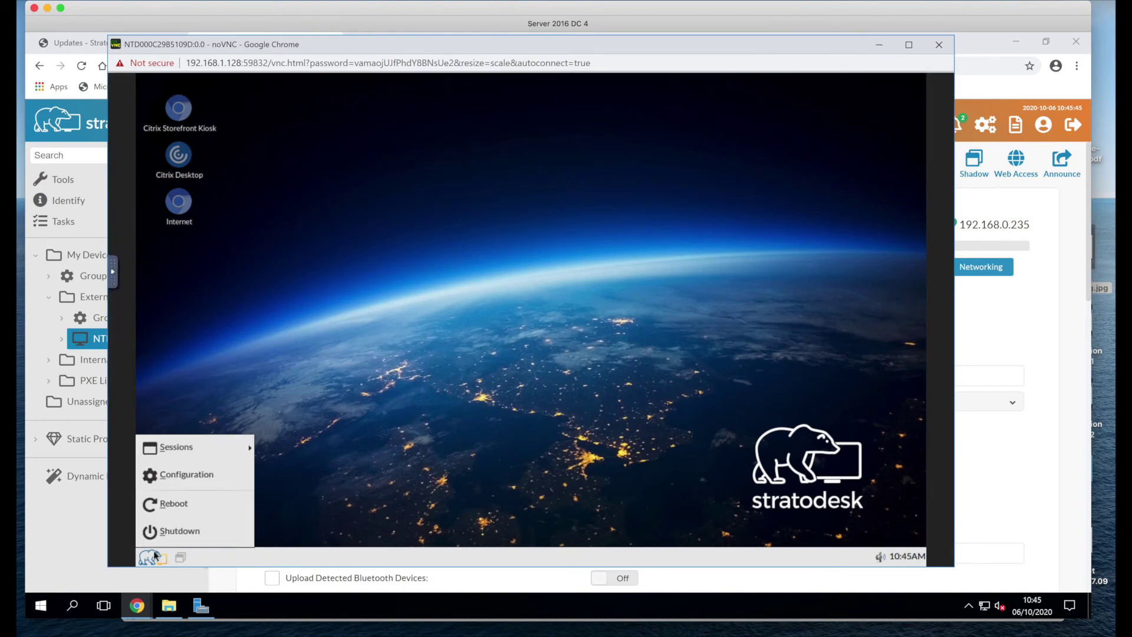
pyautogui.click(189, 476)
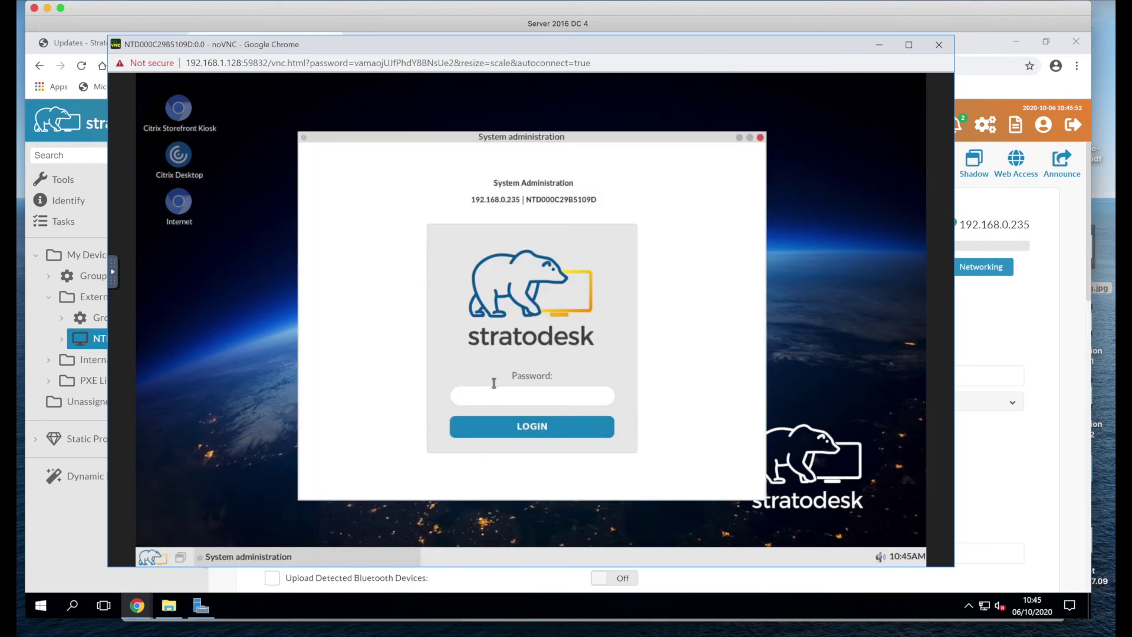
pyautogui.write('*********')
pyautogui.press('Return')
pyautogui.click(760, 137)
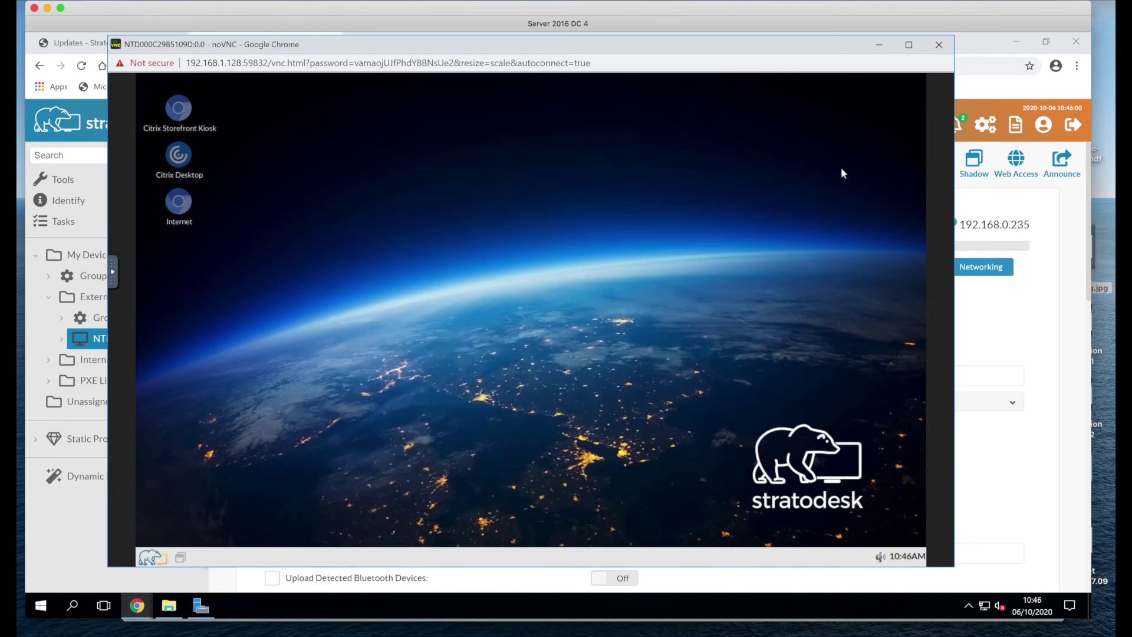
pyautogui.click(939, 45)
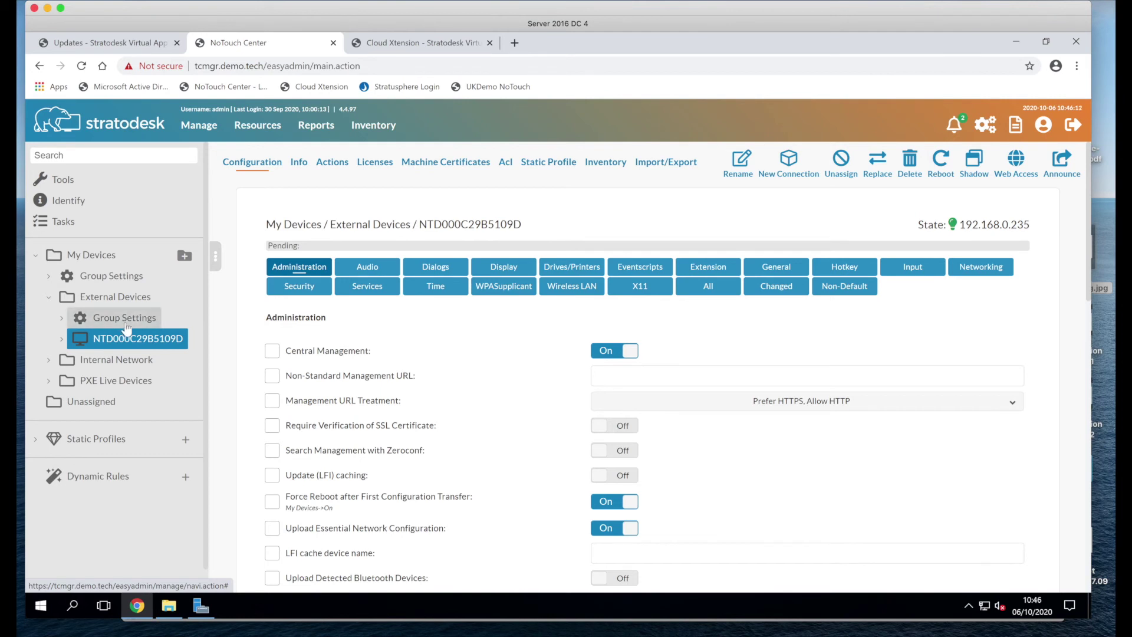
pyautogui.click(251, 130)
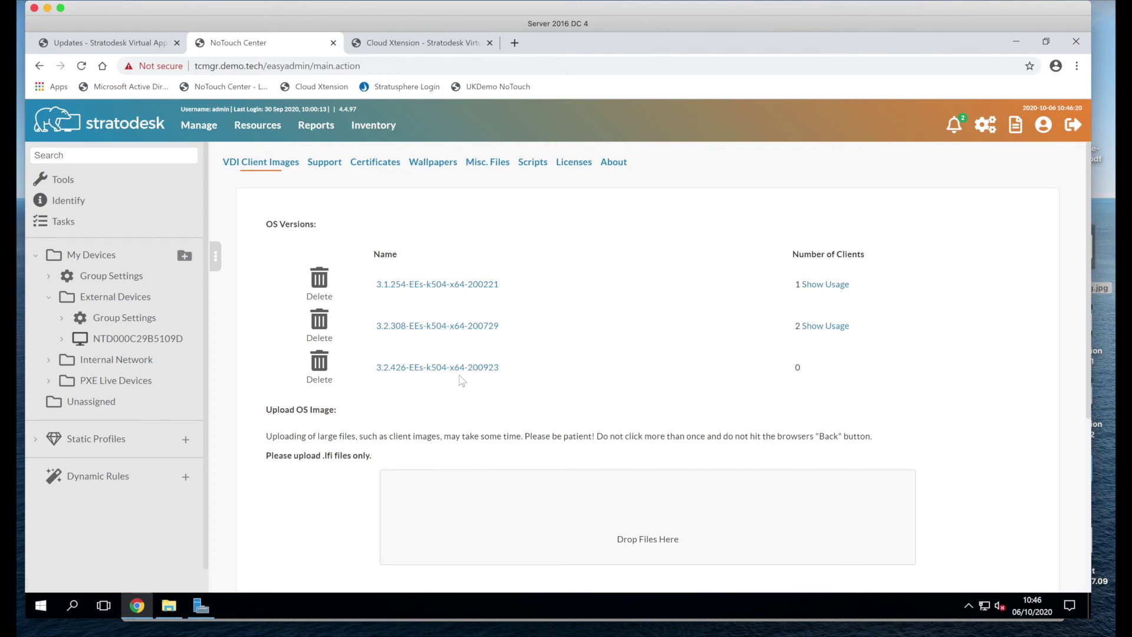
# Step: Open External Devices Group Settings and list Image Version options 3.1.254, 3.2.308 and 3.2.426
pyautogui.click(118, 340)
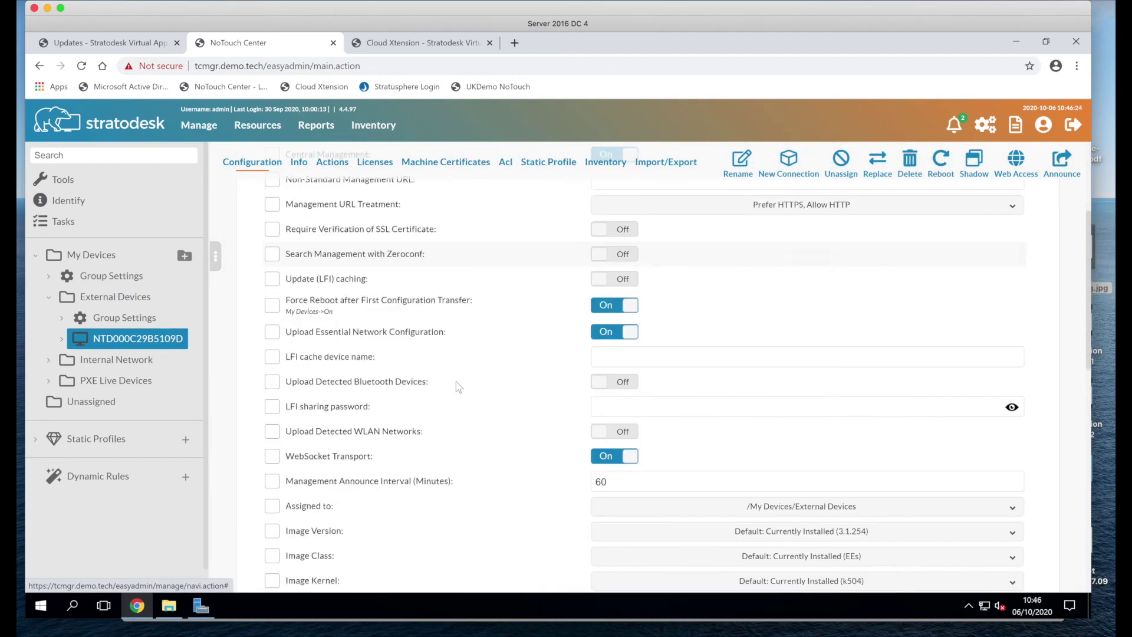
pyautogui.scroll(-5, 459, 386)
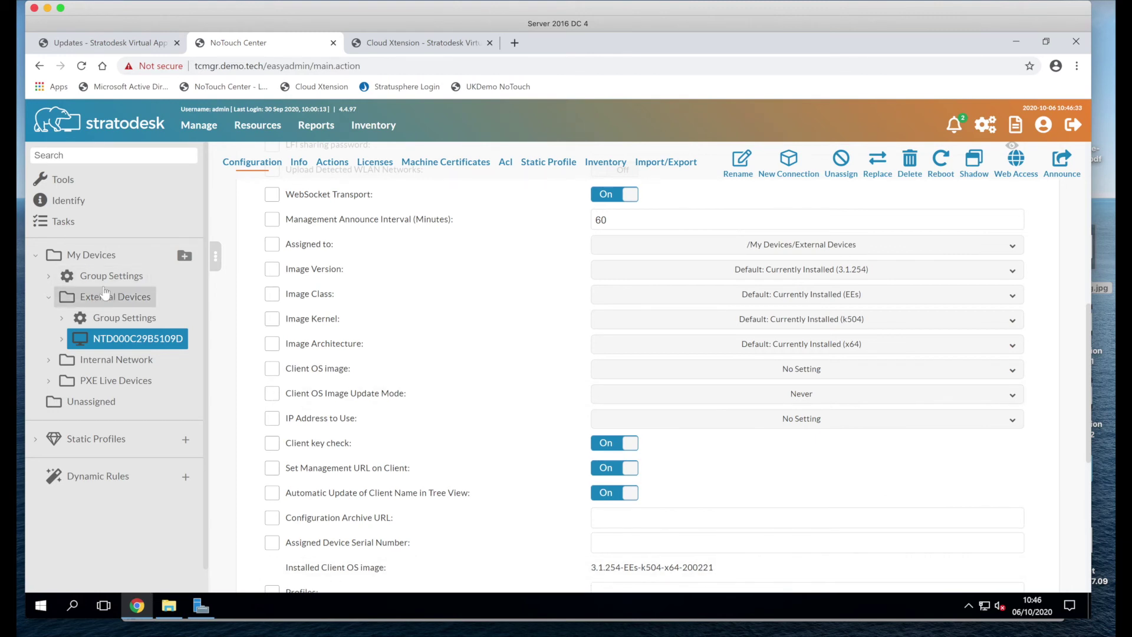
pyautogui.click(126, 325)
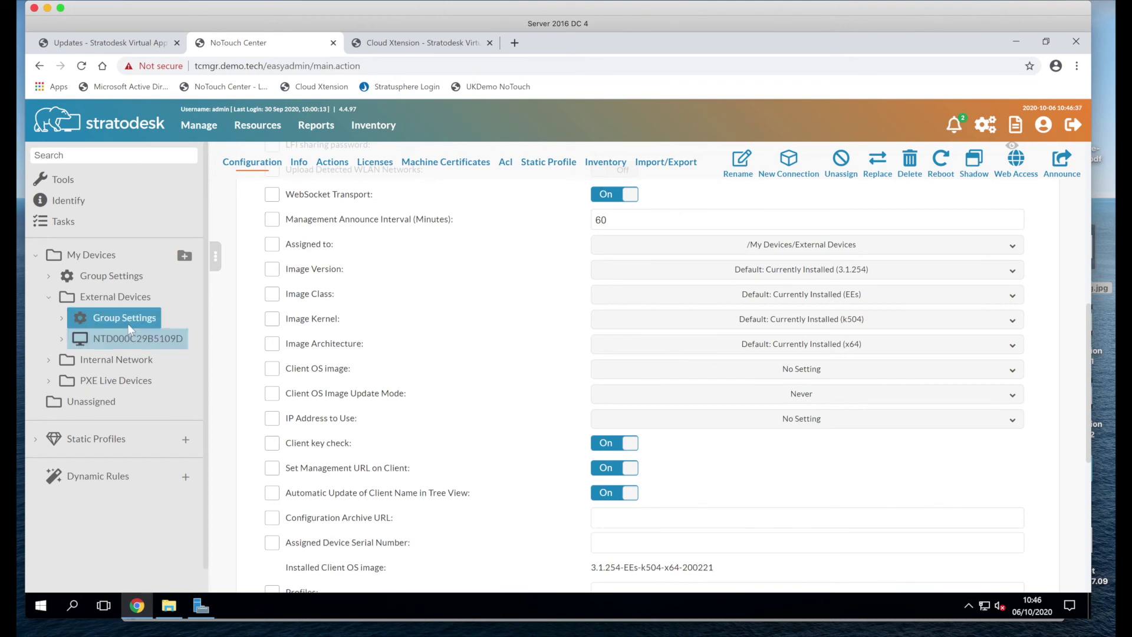
pyautogui.scroll(-3, 406, 383)
pyautogui.scroll(-3, 406, 383)
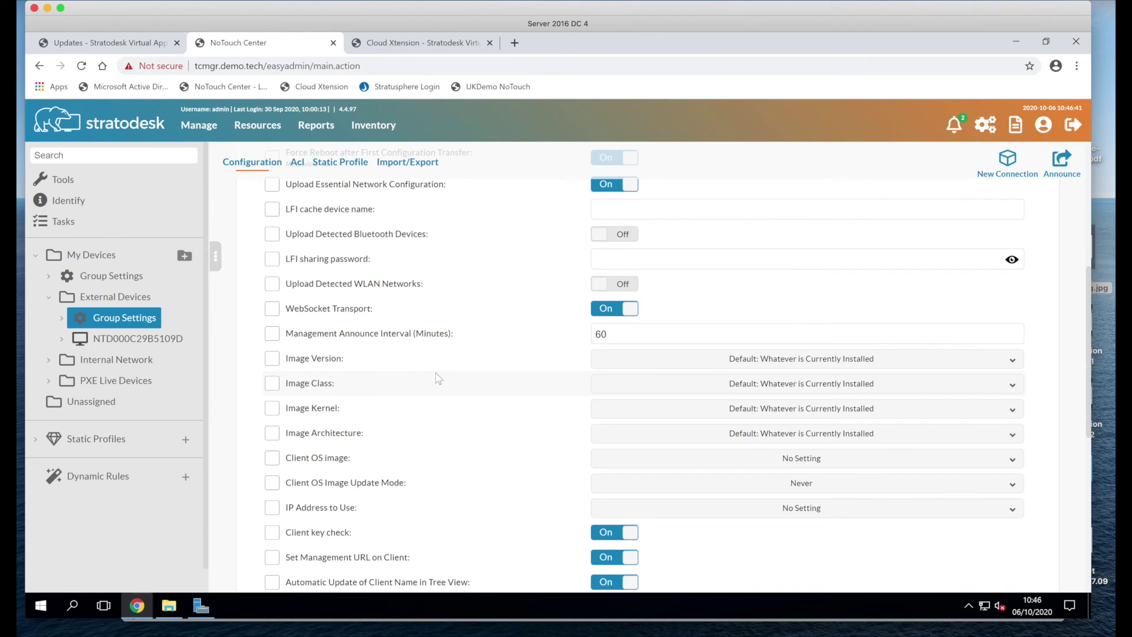
pyautogui.click(649, 361)
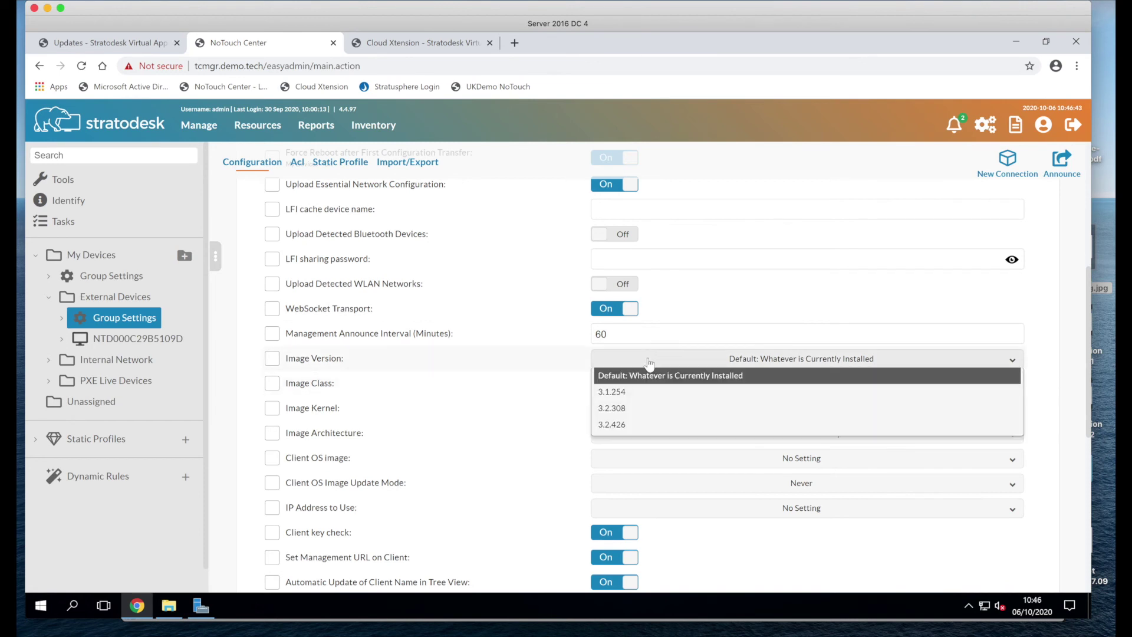
# Step: Set image version 3.2.426 with update mode At Announce, and announce it to all External Devices
pyautogui.click(624, 426)
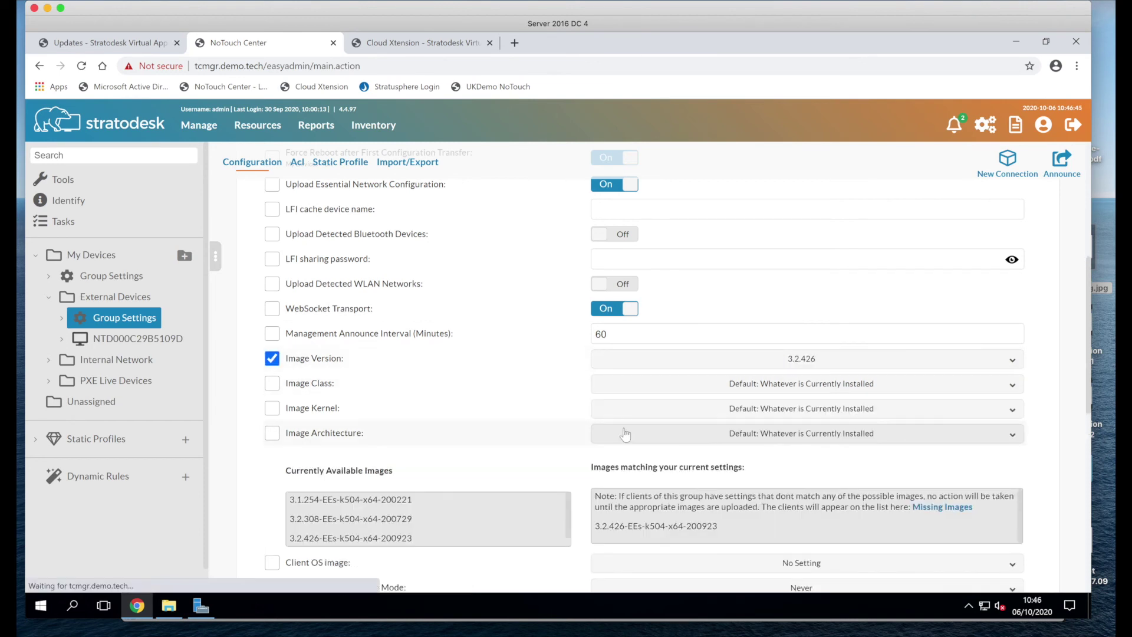
pyautogui.click(634, 393)
pyautogui.click(562, 366)
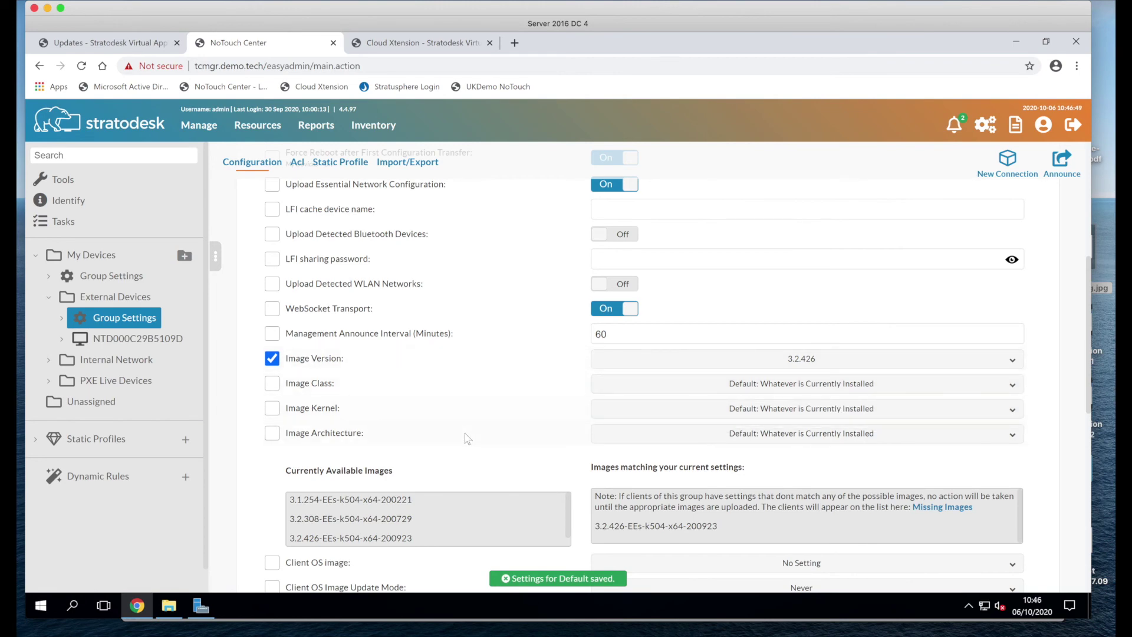
pyautogui.scroll(-2, 519, 423)
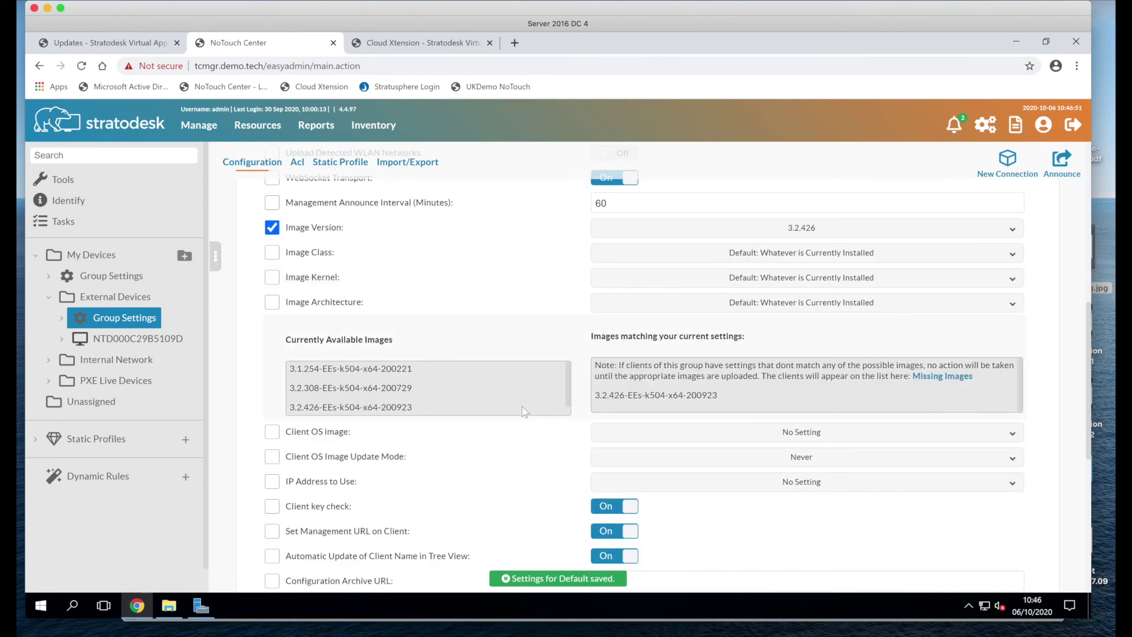
pyautogui.click(627, 464)
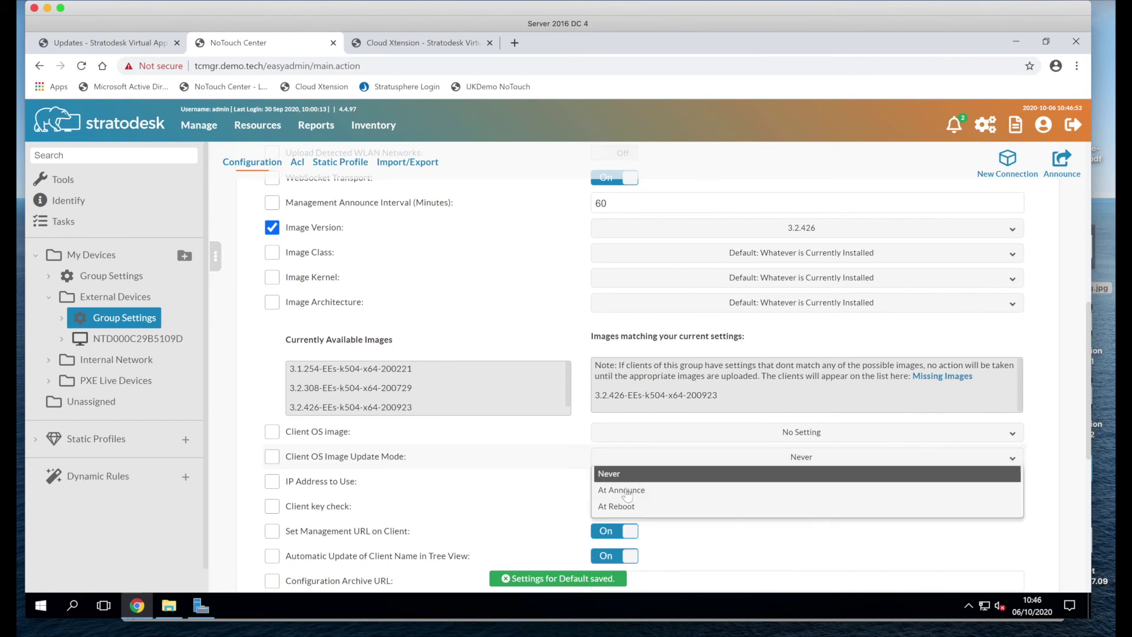
pyautogui.click(628, 495)
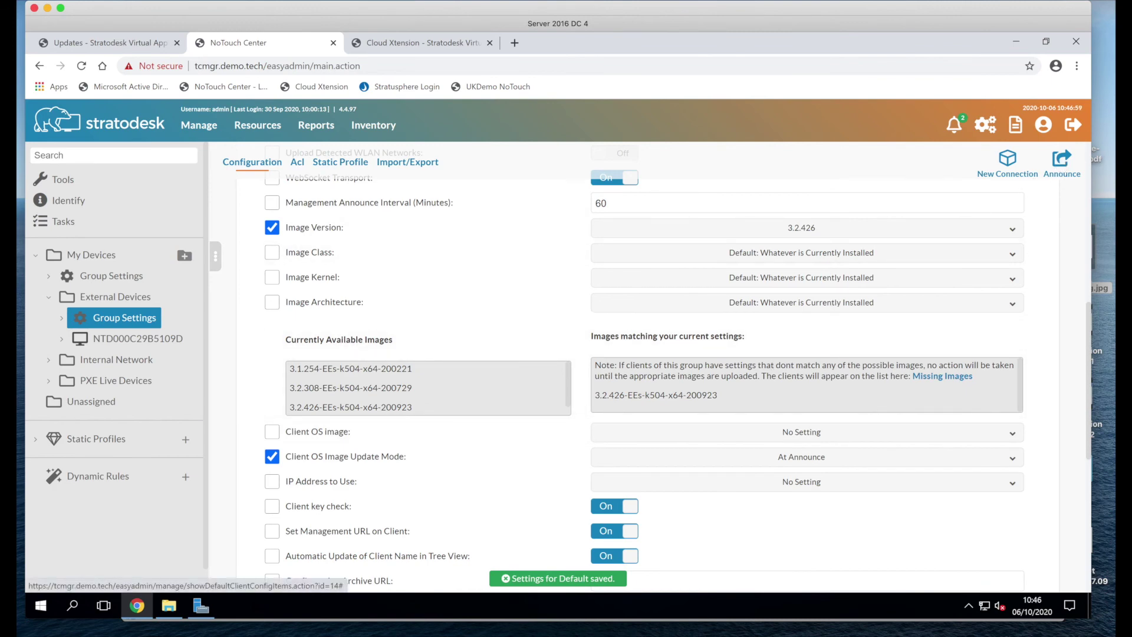
pyautogui.click(1060, 161)
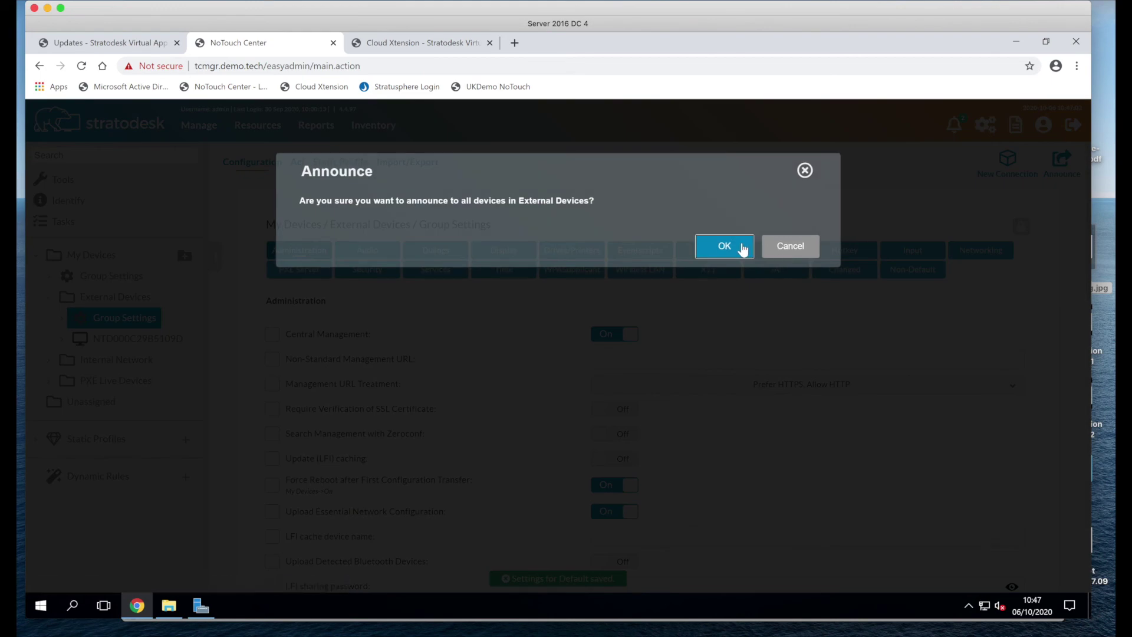
pyautogui.click(724, 246)
# Step: Watch the NoTouch OS CXT endpoint finish its update, then return to NoTouch Center
pyautogui.hotkey('ctrl', 'Up')
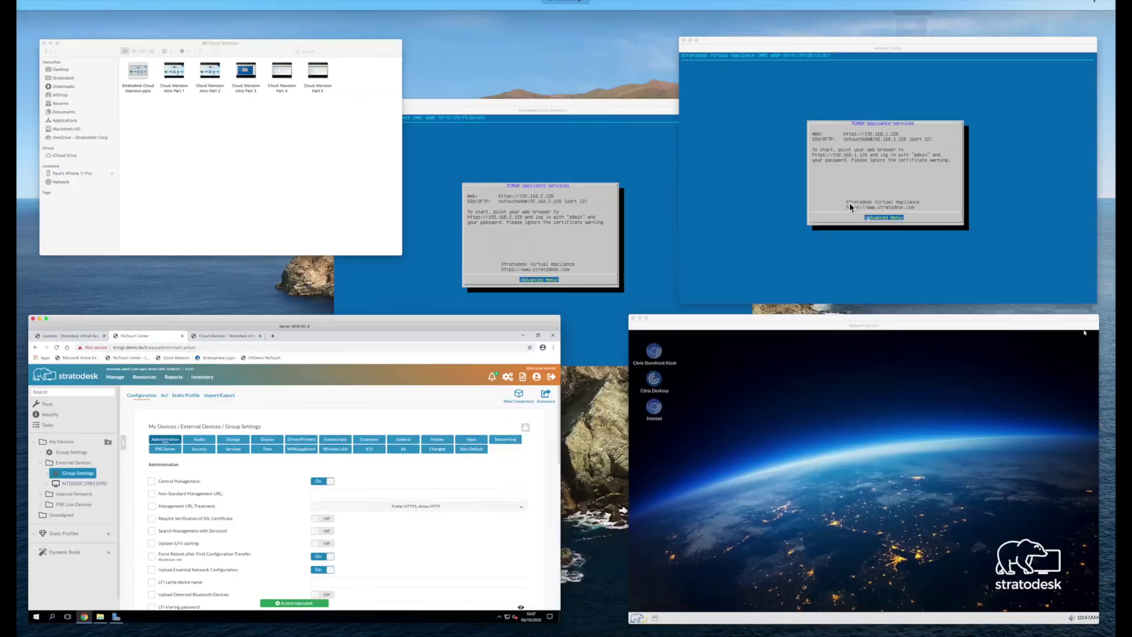
pyautogui.click(907, 450)
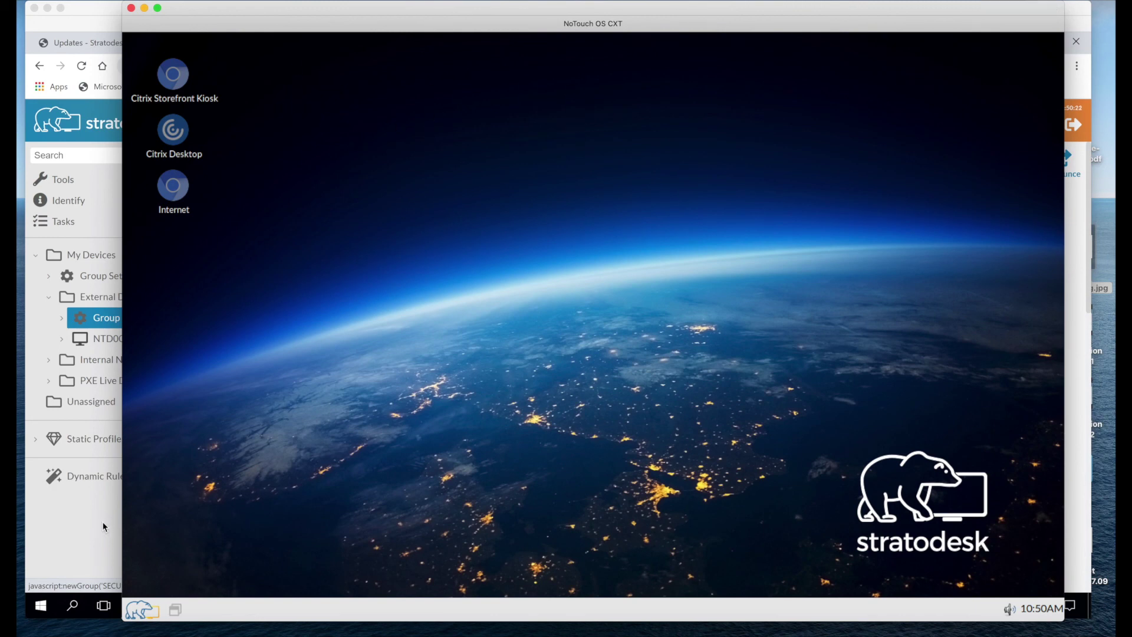
pyautogui.click(115, 317)
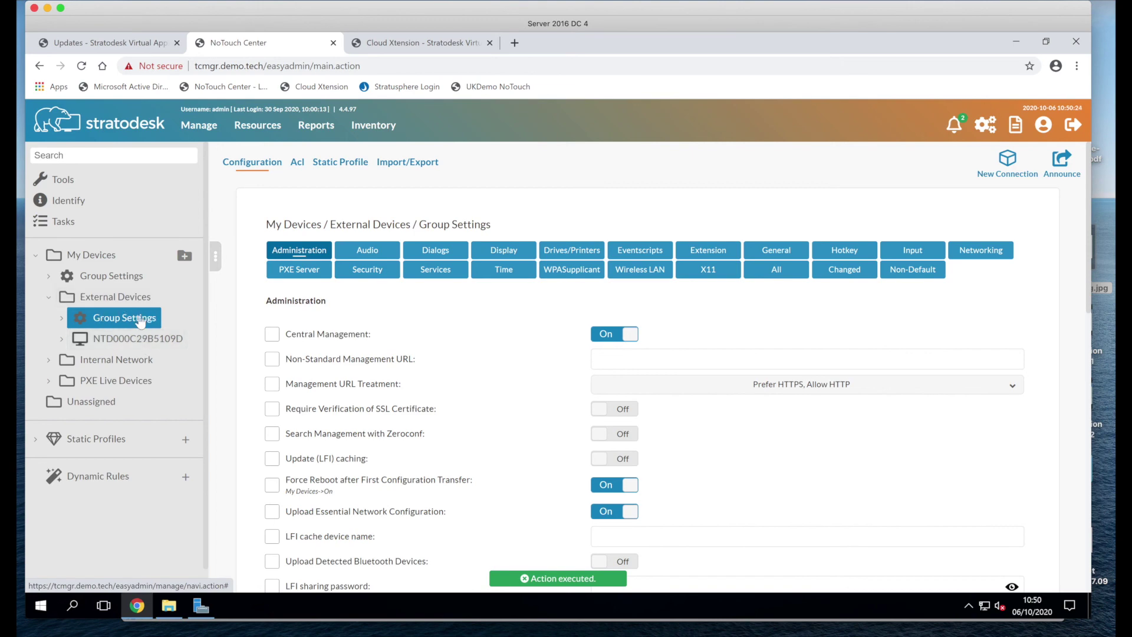
# Step: Confirm NTD000C29B5109D's installed client OS image reads 3.2.426-EEs-k504-x64-200923
pyautogui.click(144, 348)
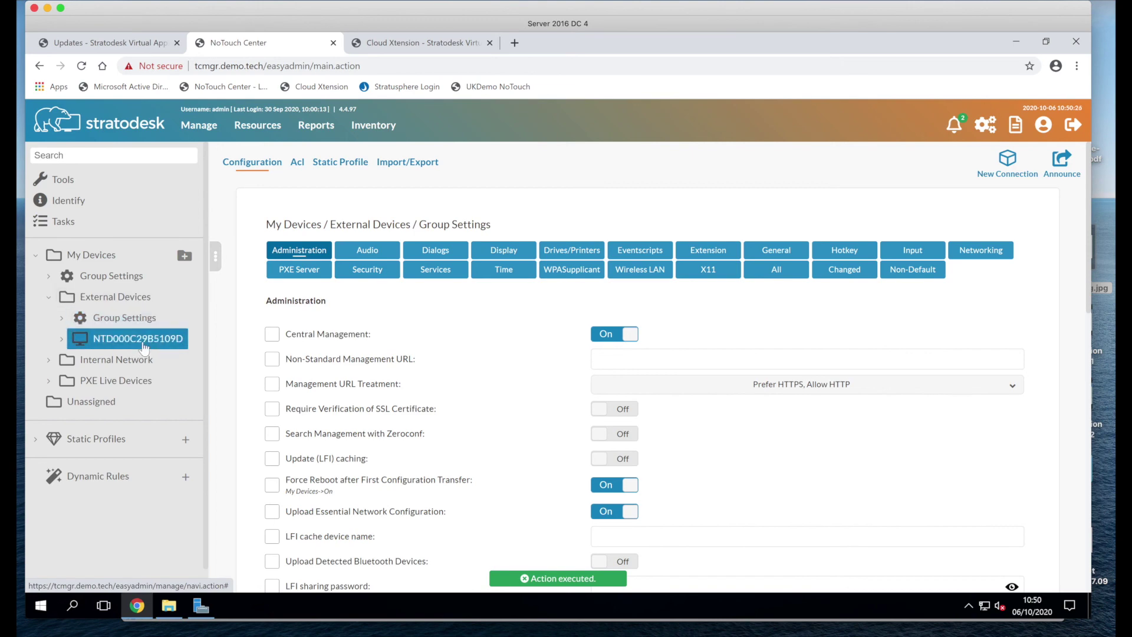
pyautogui.scroll(-3, 439, 388)
pyautogui.scroll(-4, 437, 385)
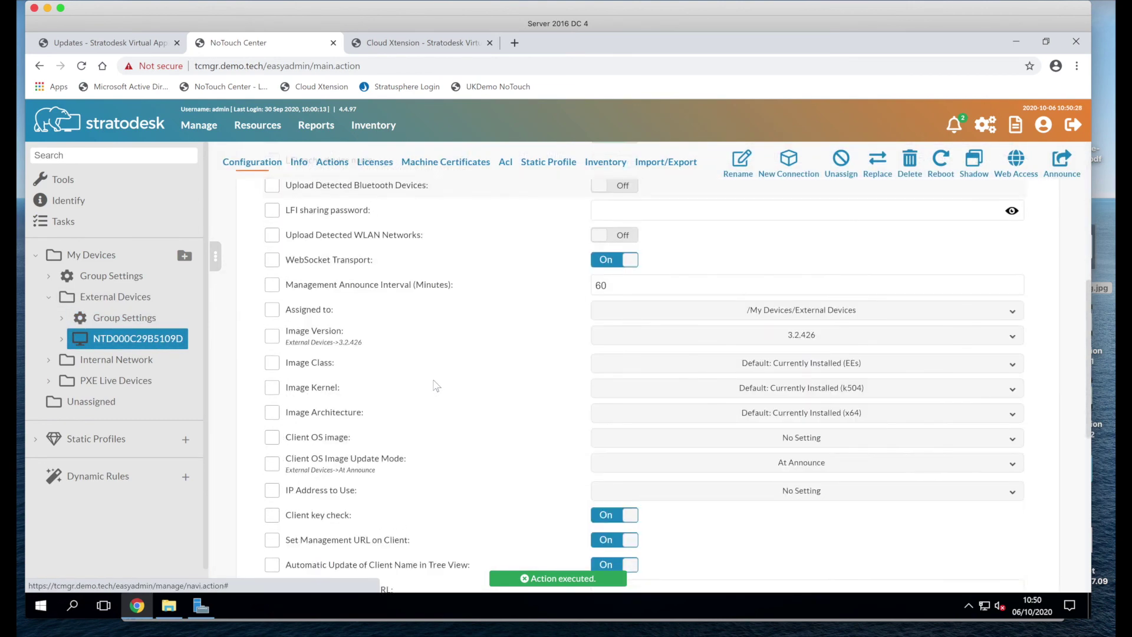
pyautogui.scroll(-1, 435, 385)
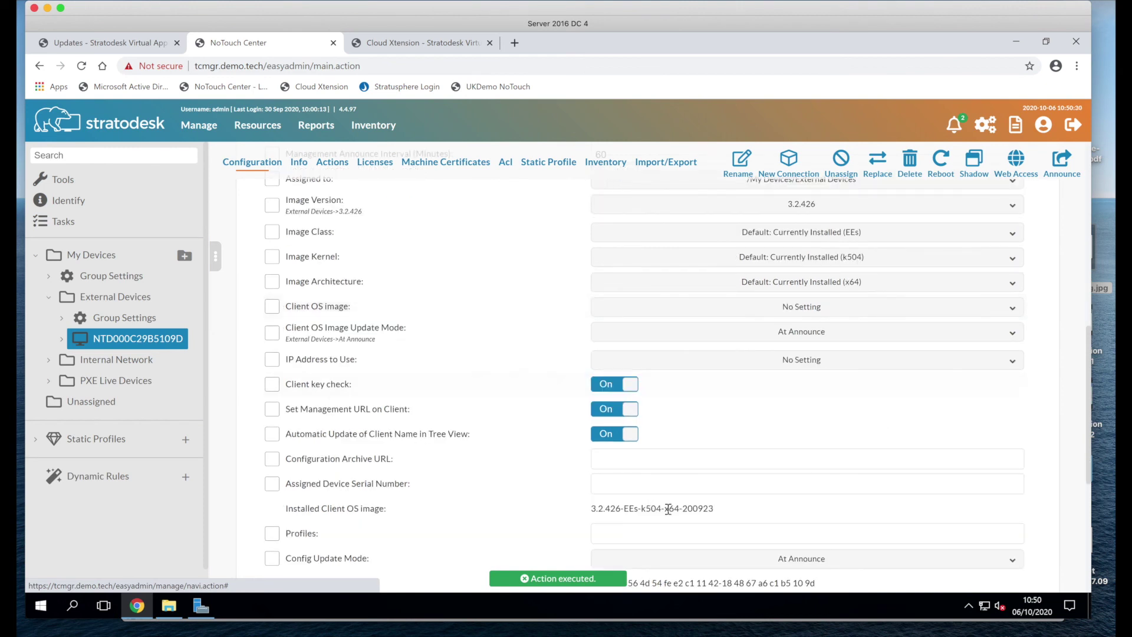
pyautogui.moveTo(590, 511); pyautogui.dragTo(730, 514)
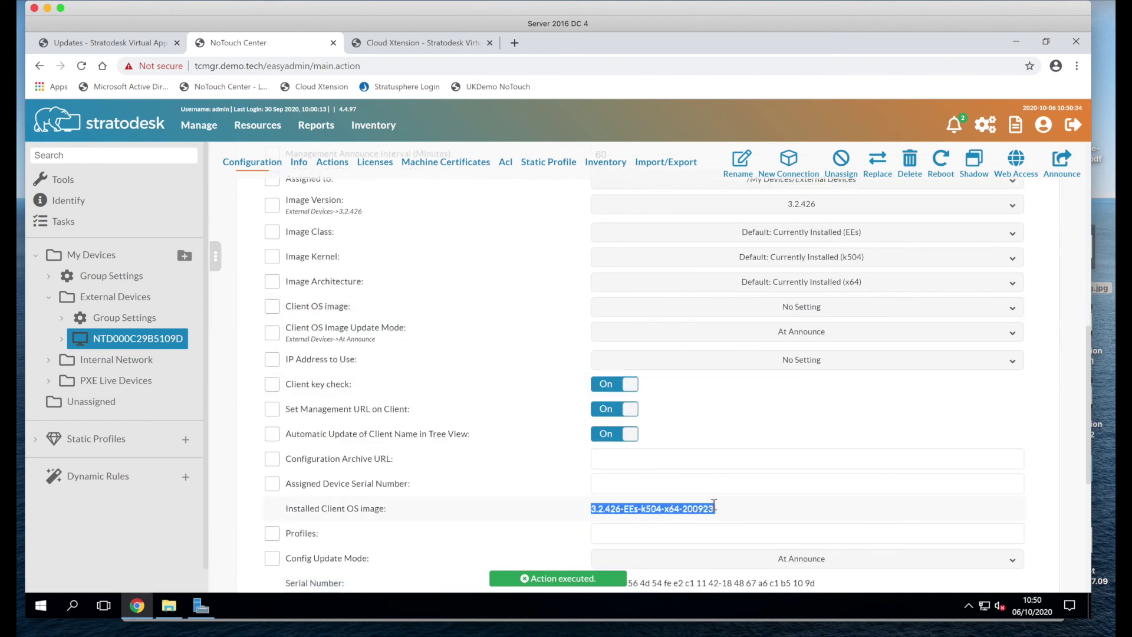